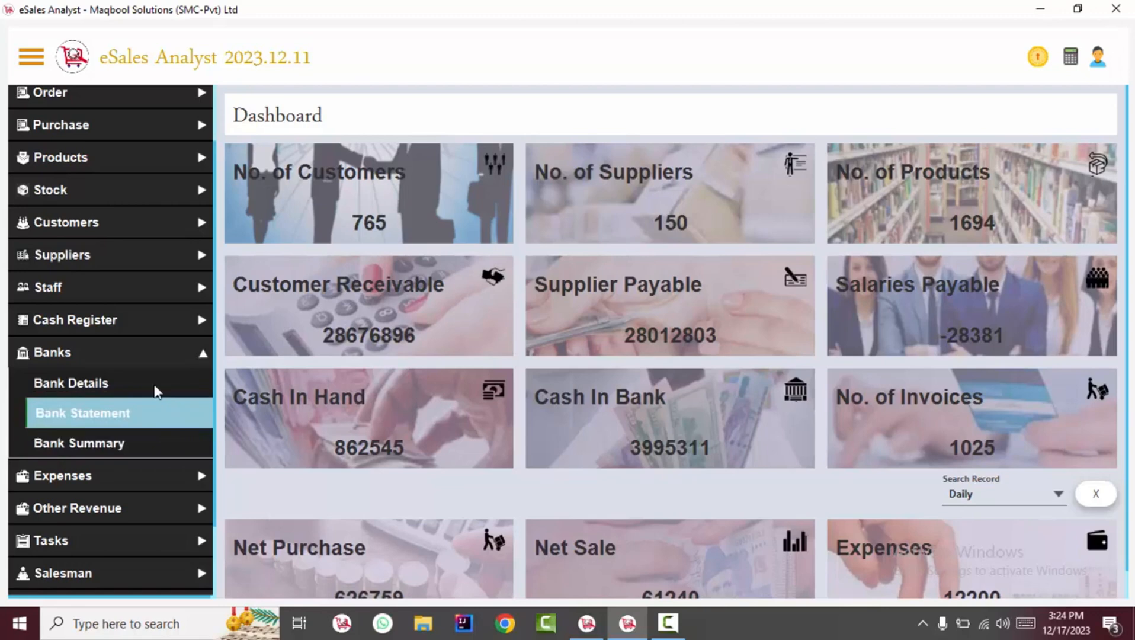
Expand Banks in the sidebar to reveal Bank Details, Bank Statement and Bank Summary
click(111, 355)
Start a new bank account in Bank Details dated 01/12/2023
click(114, 360)
click(90, 388)
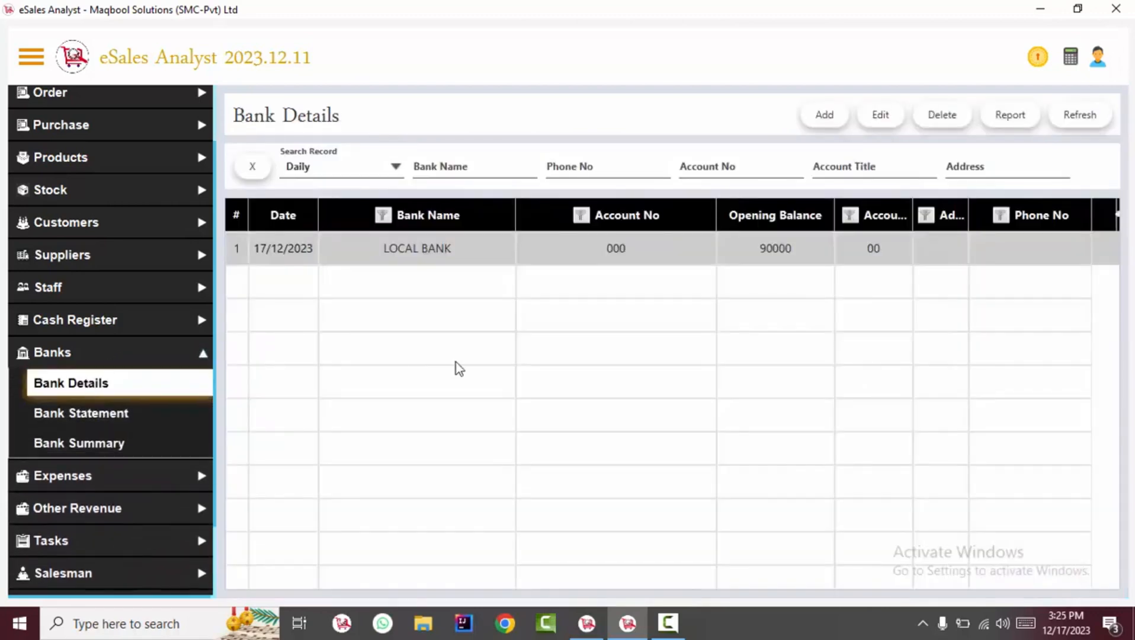
click(832, 115)
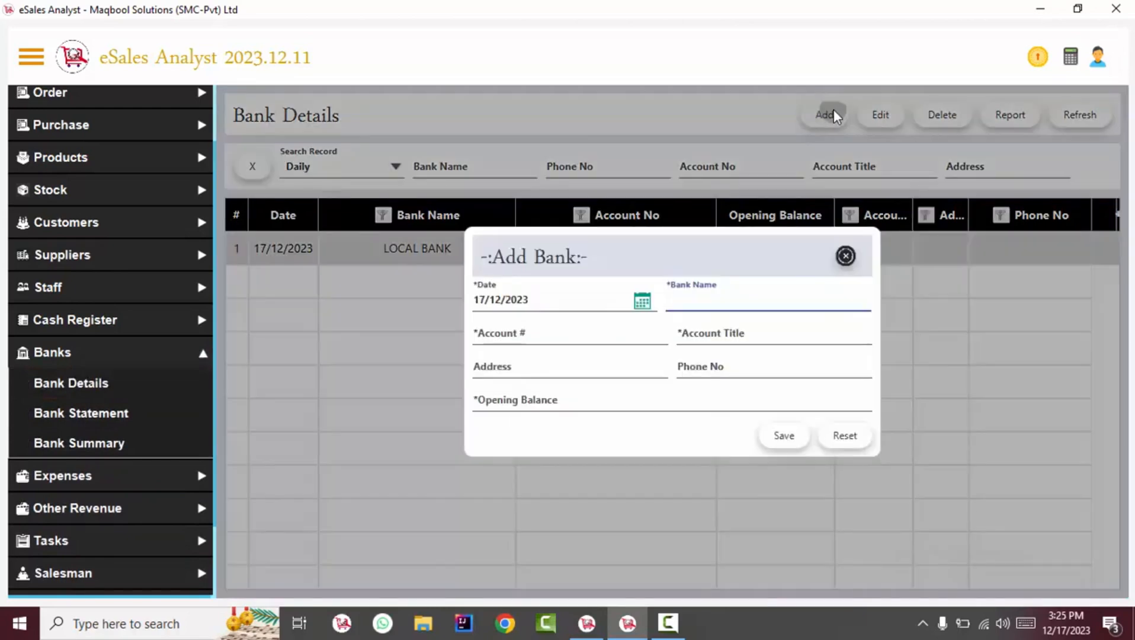
click(790, 301)
click(547, 290)
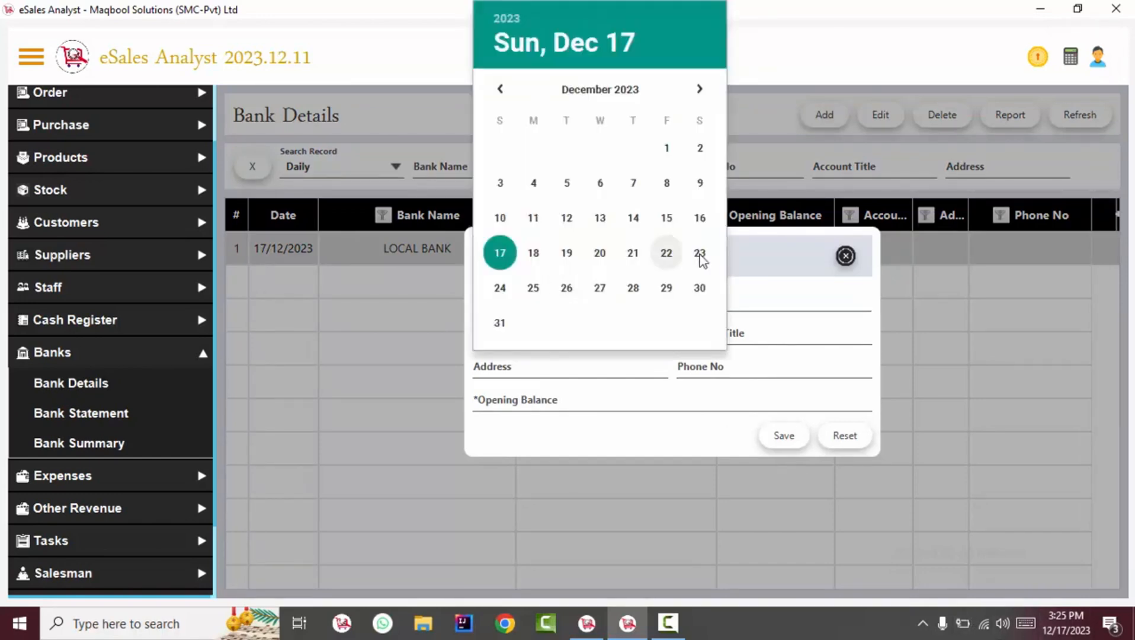
click(668, 147)
click(681, 302)
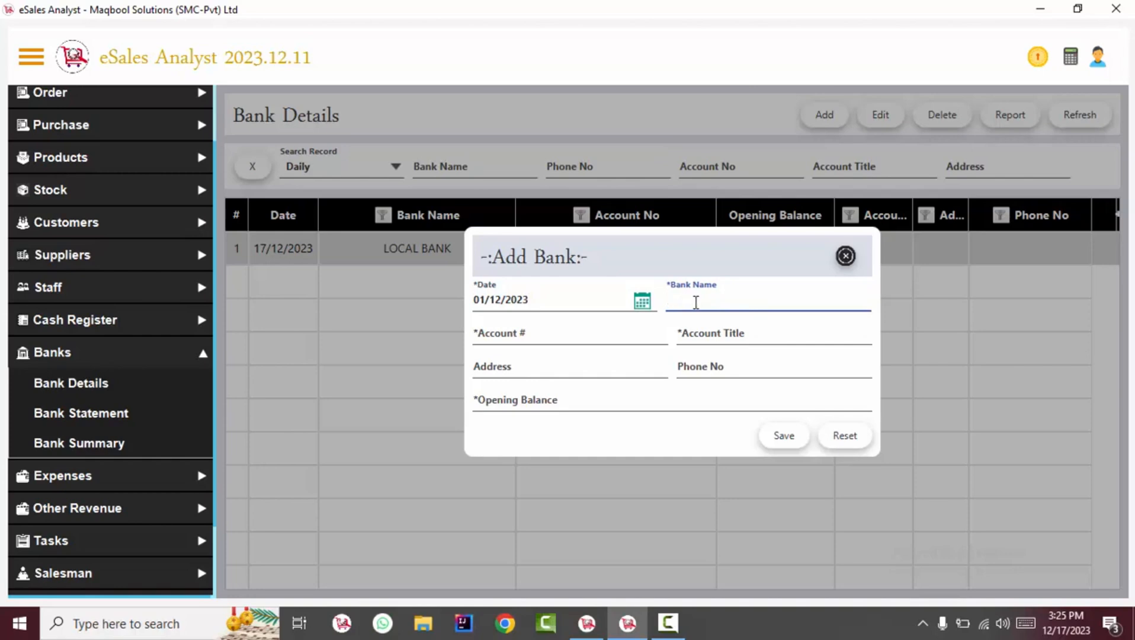
Enter bank name EASYPAIS, the account number and the account holder's name as title
text(A)
drag(867, 330, 856, 505)
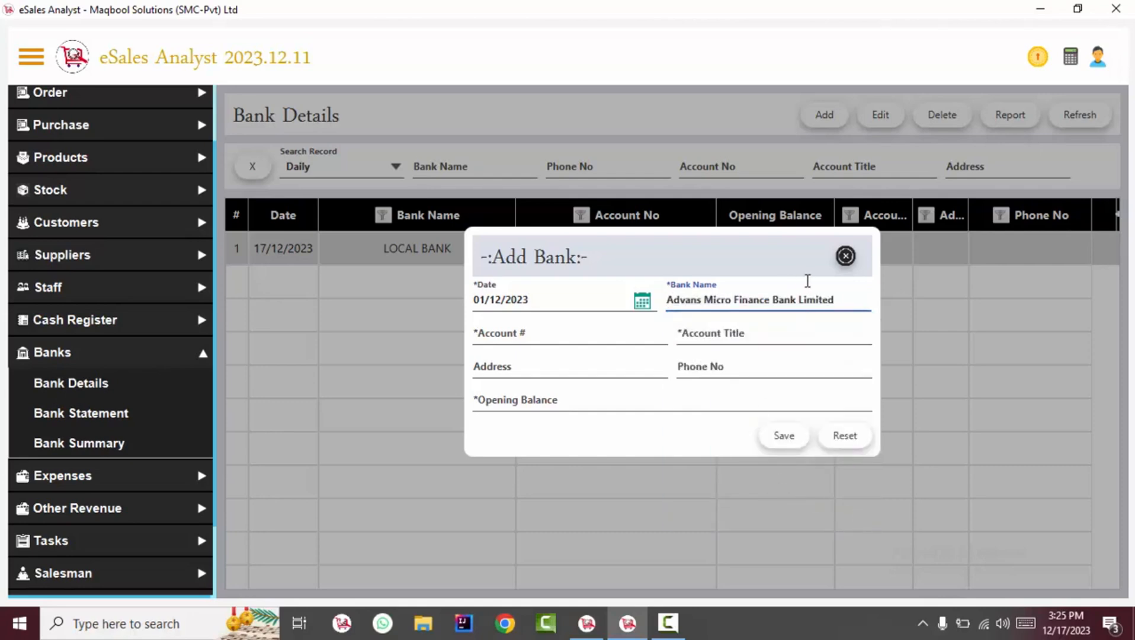
key(ctrl+a)
text(EASYPAI)
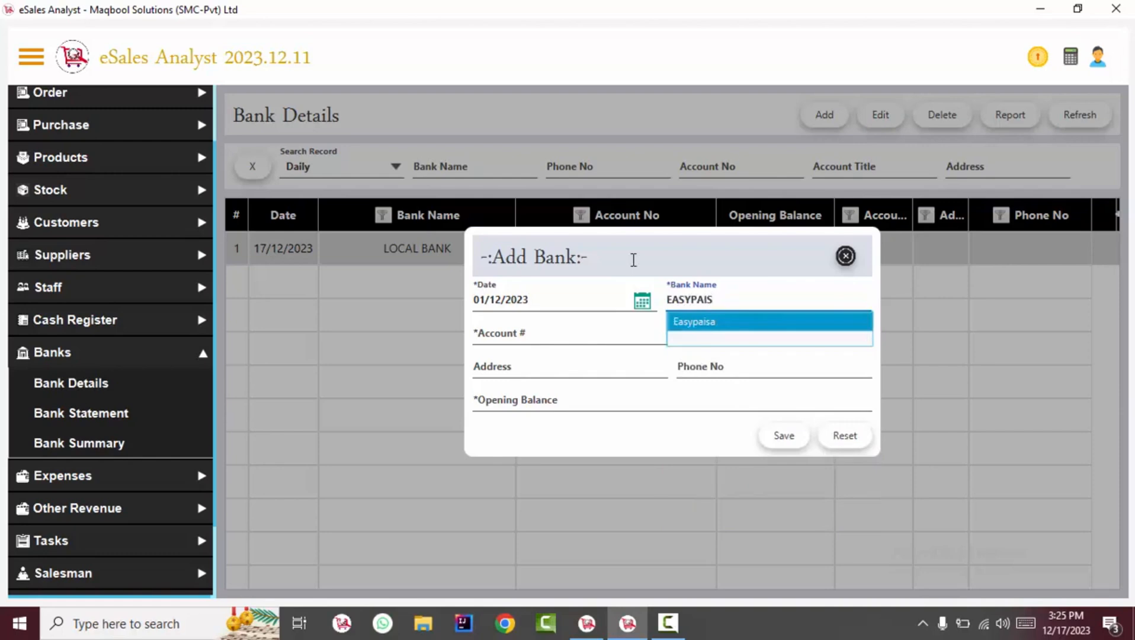
text(S)
click(562, 330)
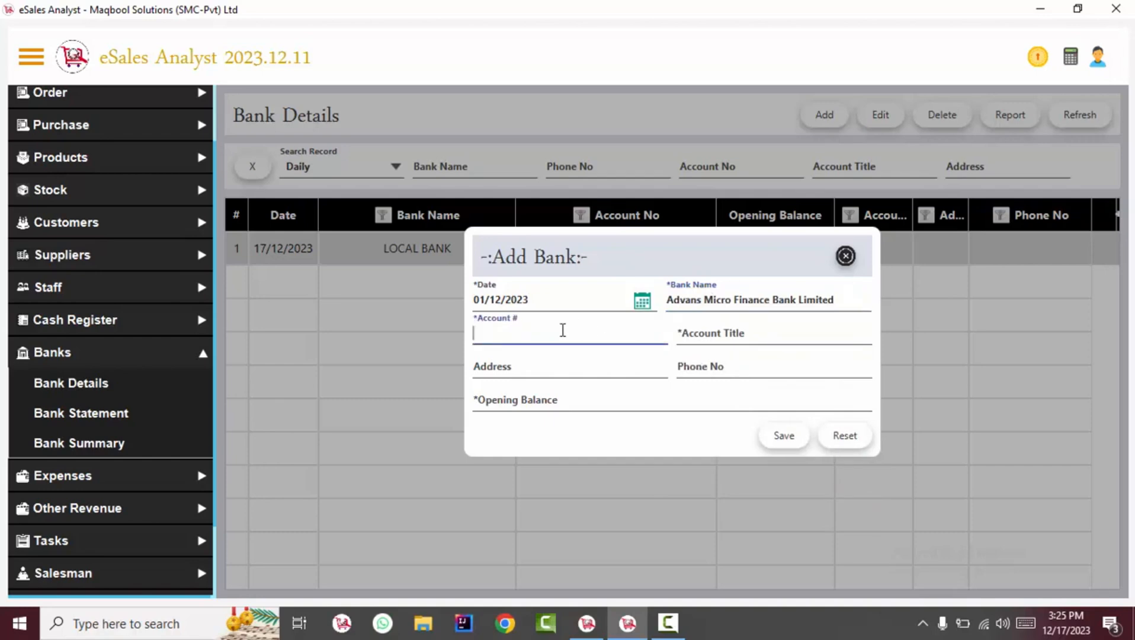
text(123456789)
click(690, 332)
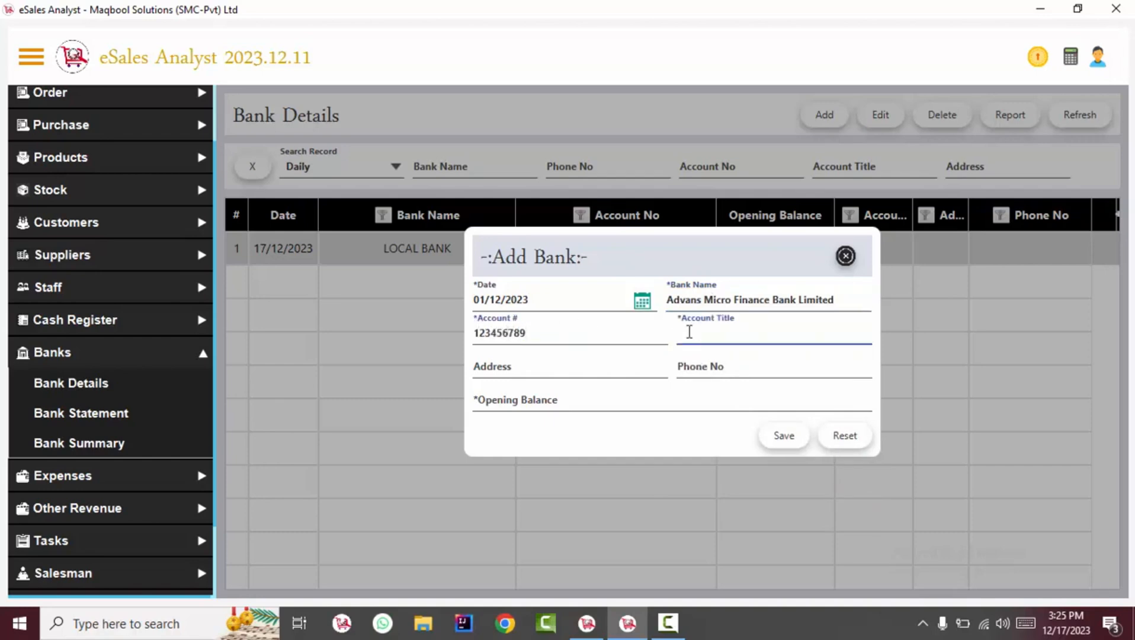
Fill in the address, phone number and opening balance 1290000, then save the account
key(Tab)
text(TALGANG)
double_click(550, 368)
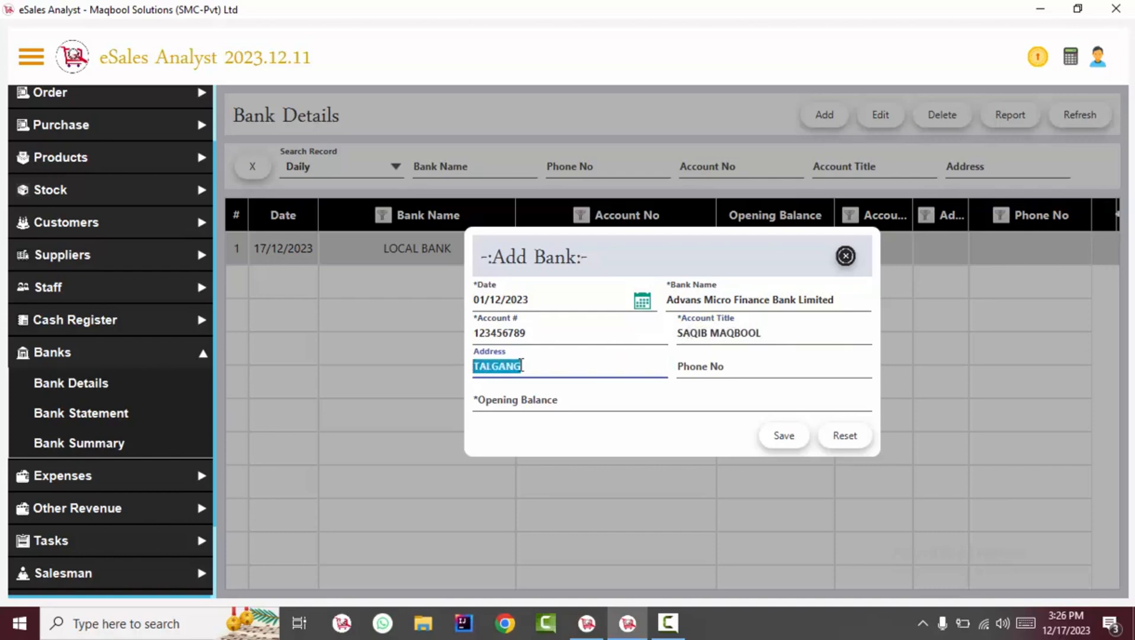
click(700, 368)
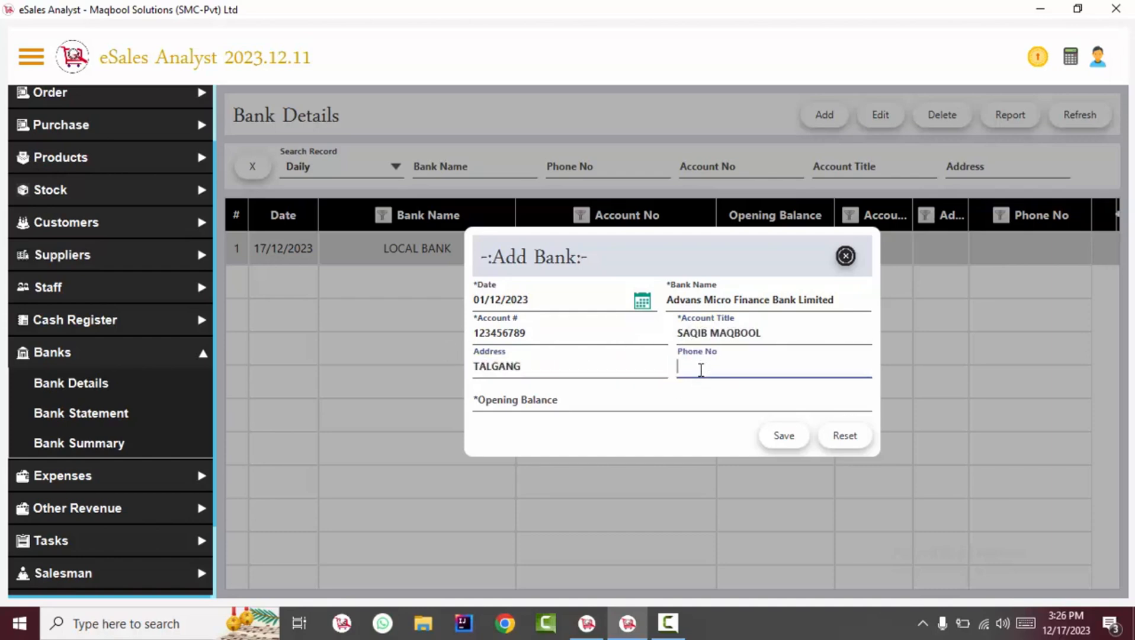
text(0302-000000)
click(632, 393)
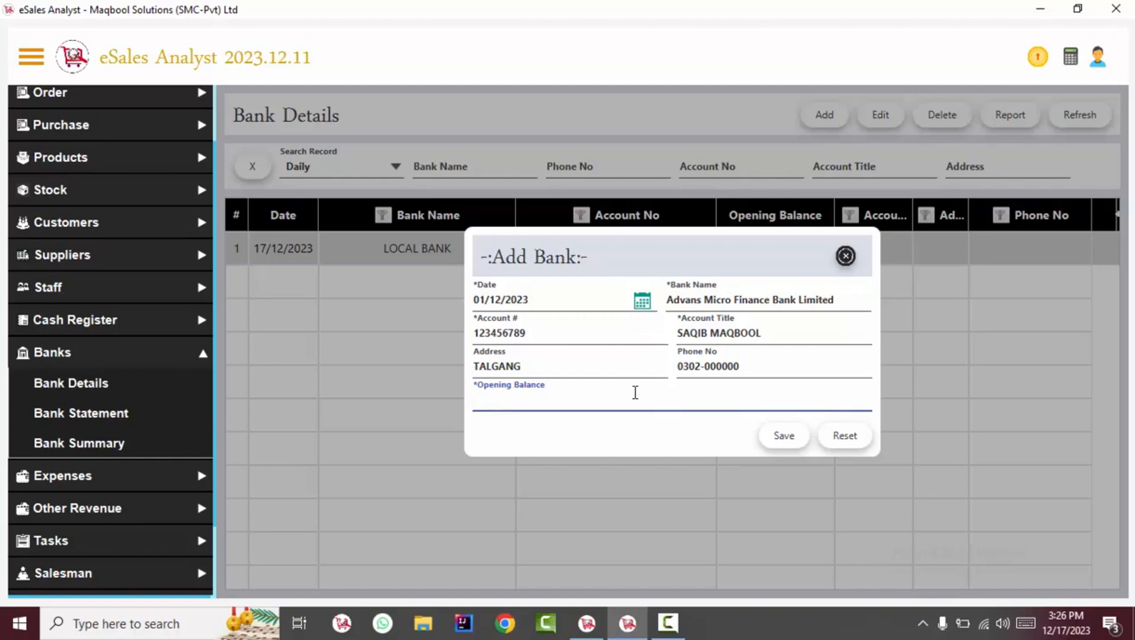
text(1290000)
key(ctrl+a)
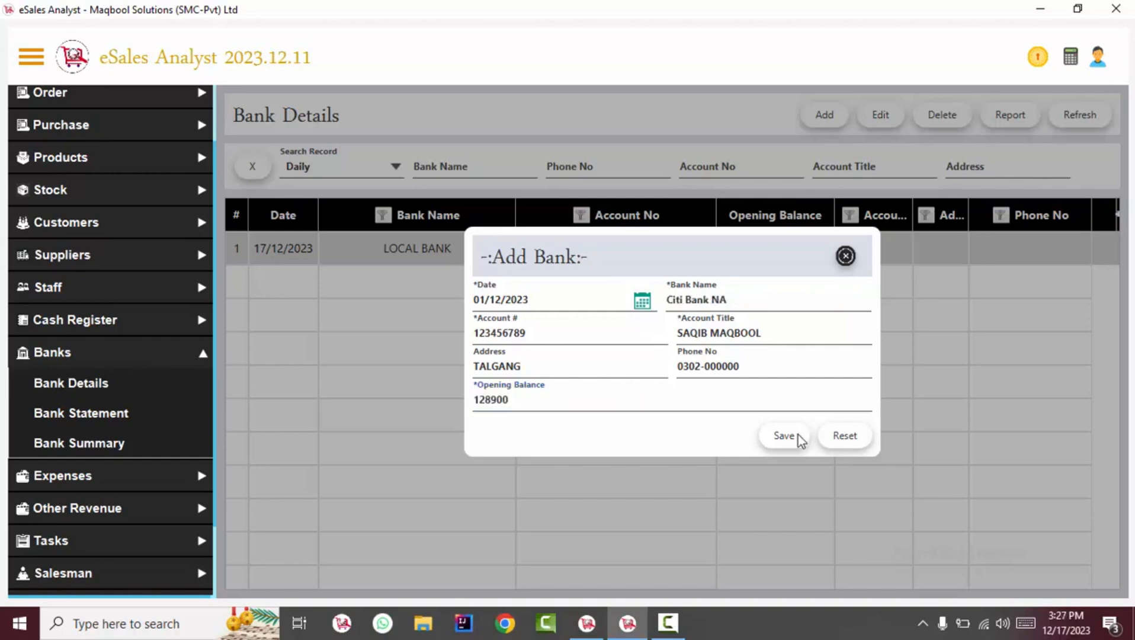
click(798, 434)
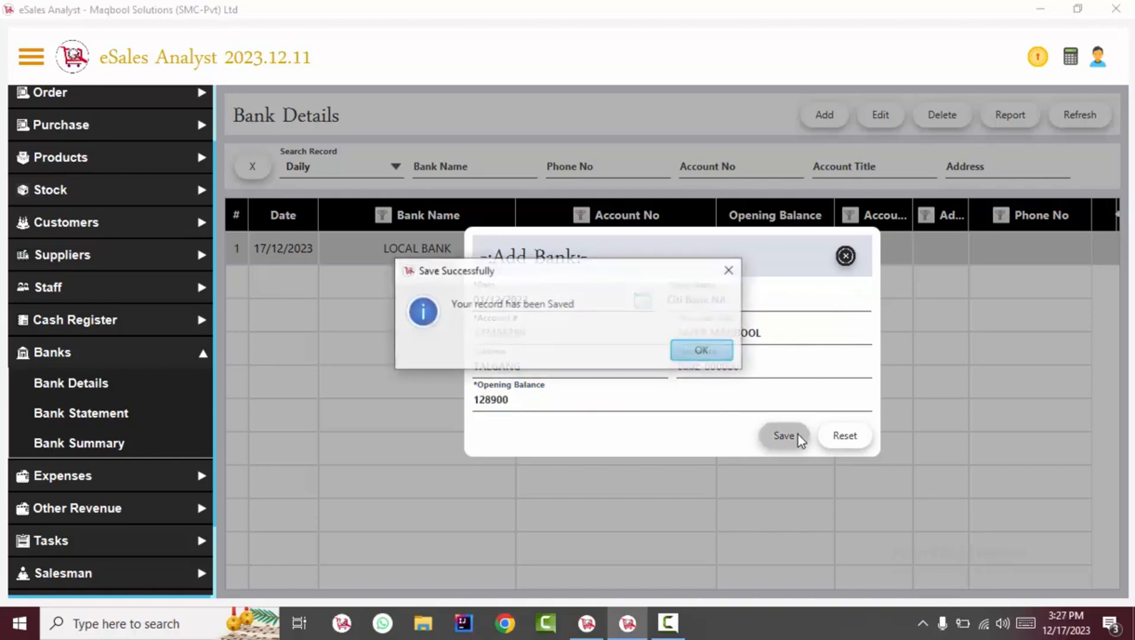
Dismiss the save message, close Add Bank and select the Meezan Bank Limited row
click(699, 353)
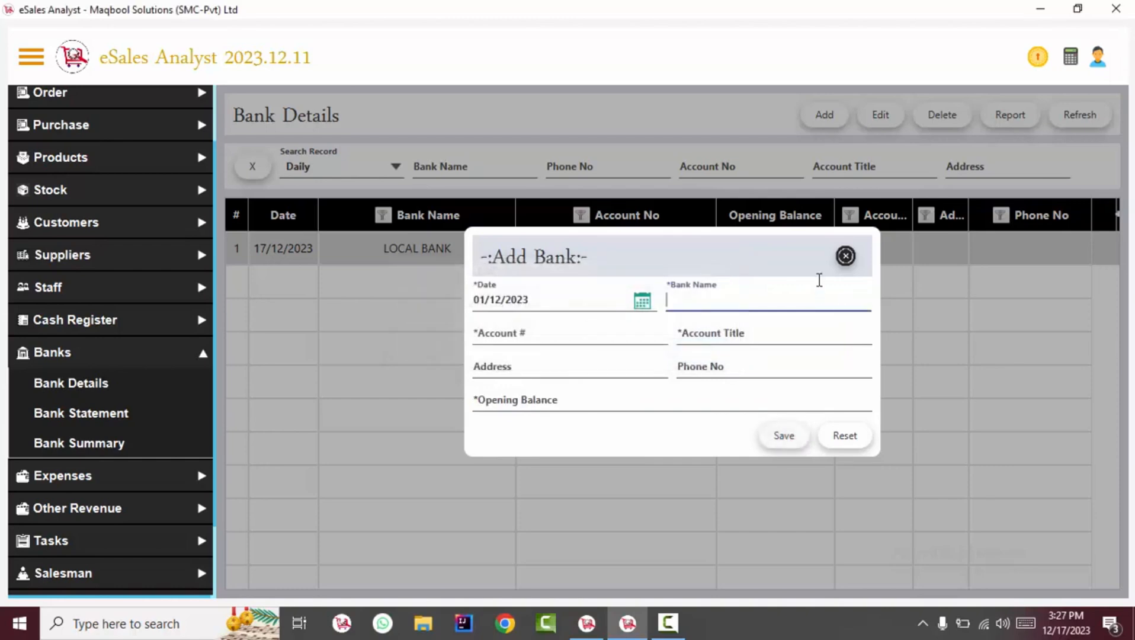
click(845, 255)
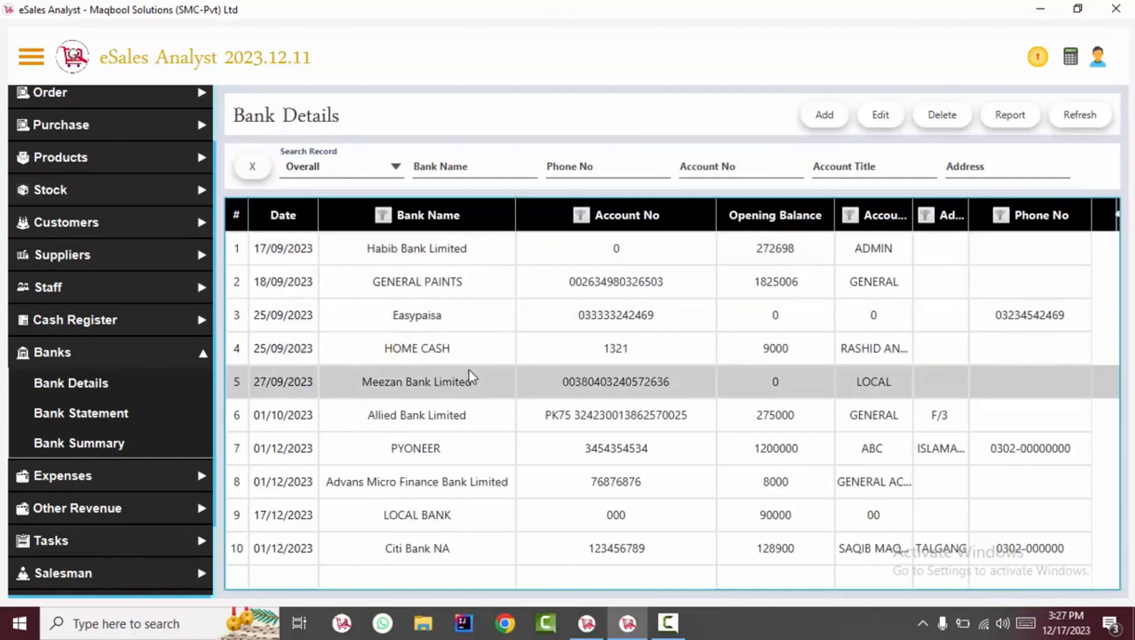
click(1037, 454)
click(666, 556)
click(678, 452)
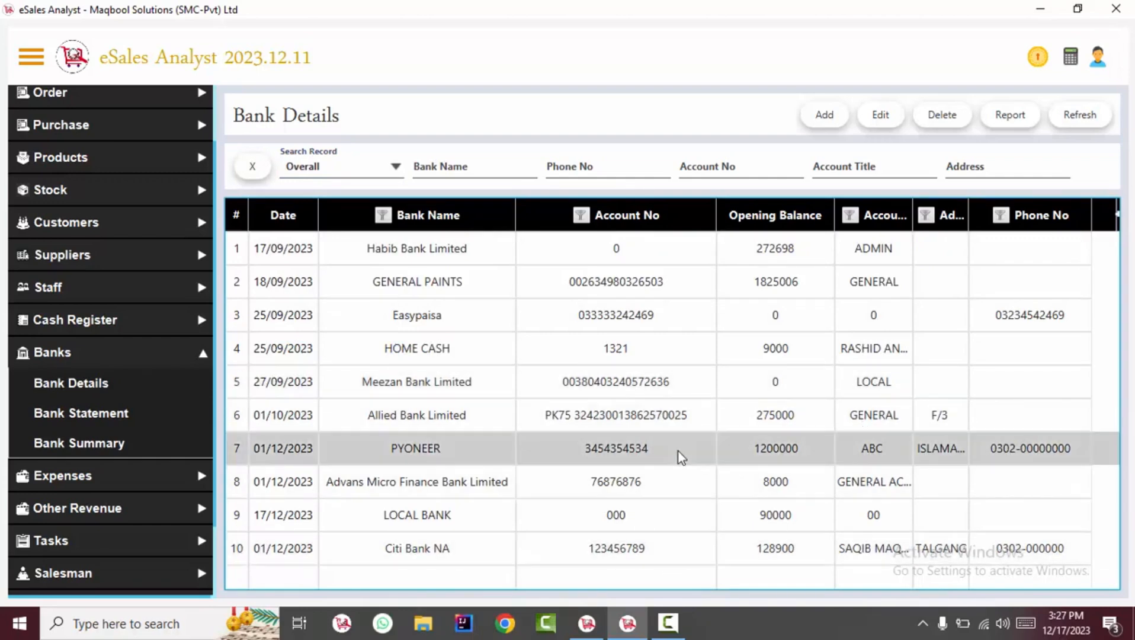
click(563, 393)
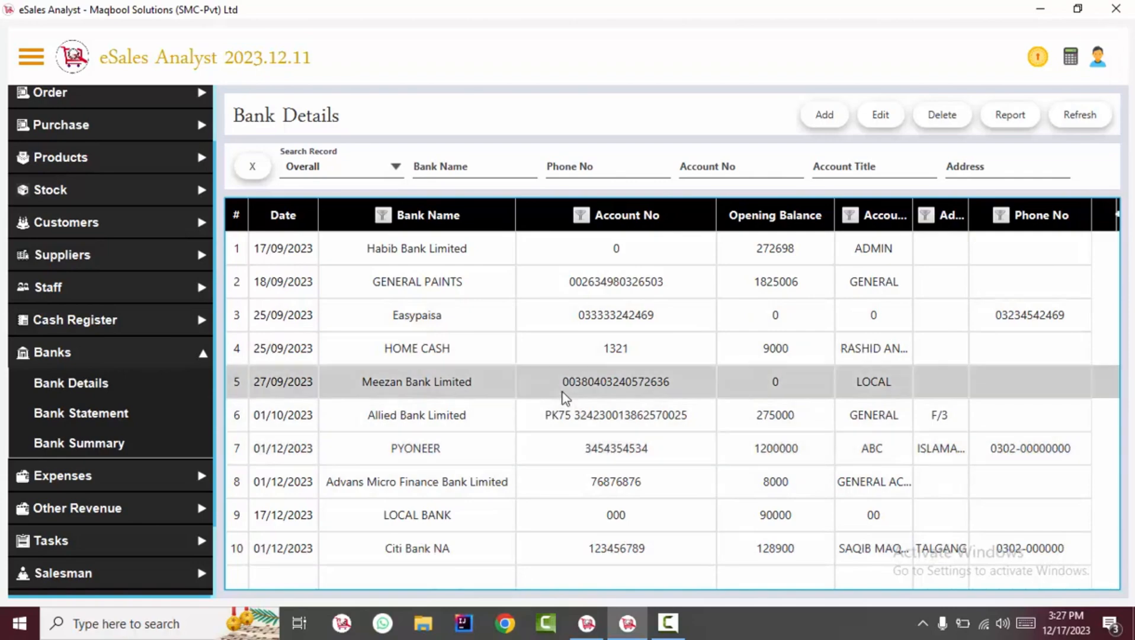
Edit Meezan Bank Limited's opening balance to 9000 and save
click(888, 114)
drag(787, 297, 618, 283)
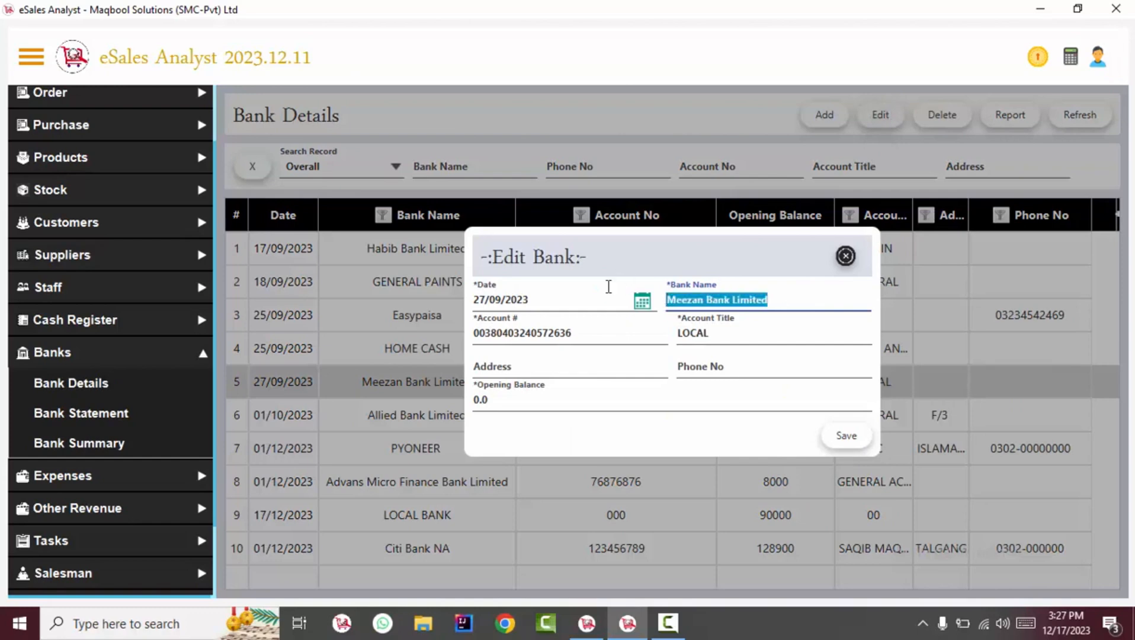
click(638, 334)
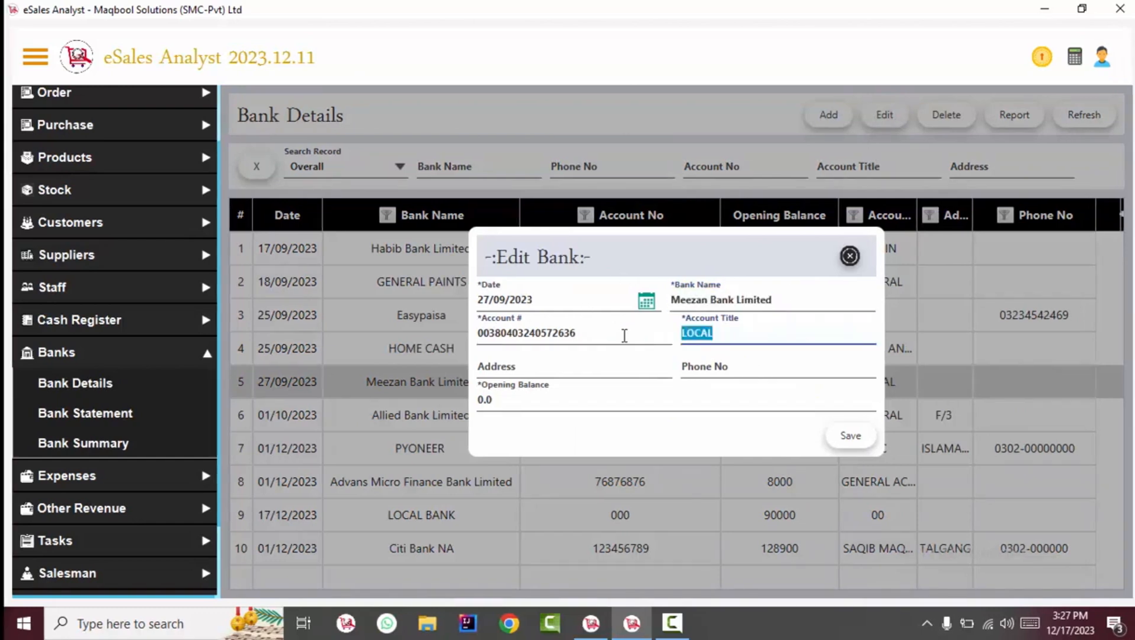
click(611, 337)
drag(615, 341, 530, 324)
click(700, 330)
click(608, 399)
text(9000)
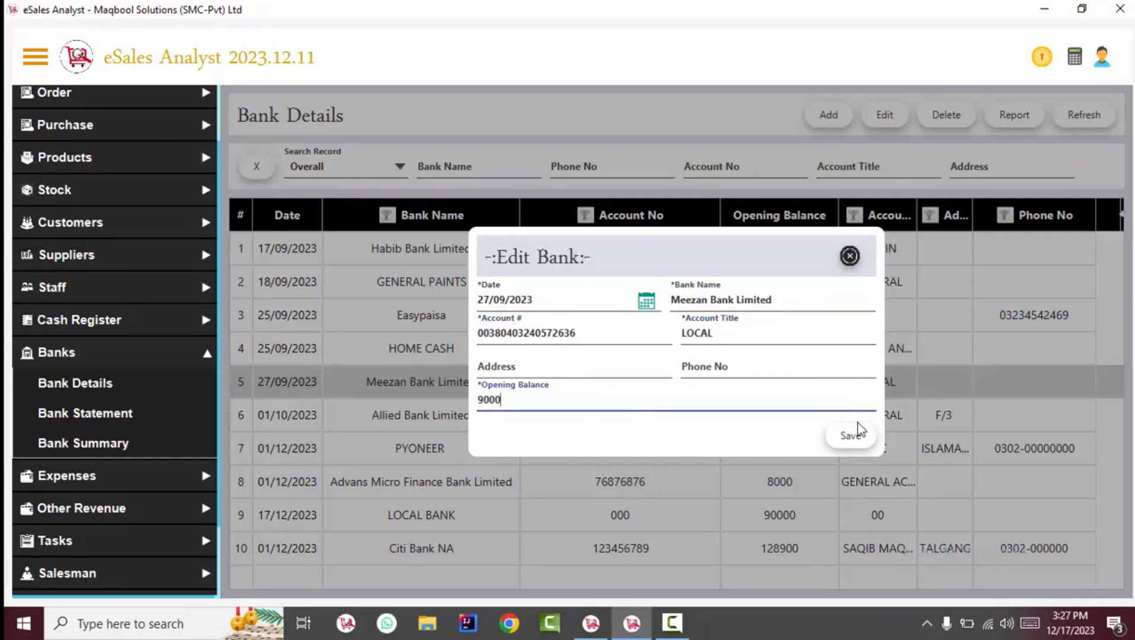
click(858, 438)
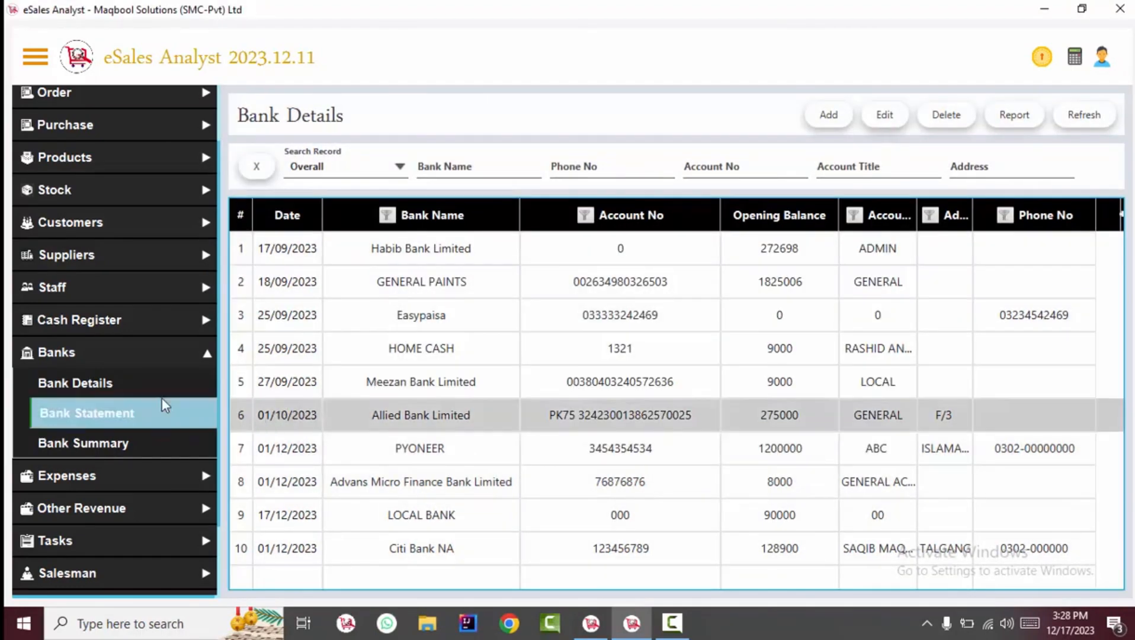
Show Overall records on Bank Statement and close the adjustment's bank list unchanged
click(95, 417)
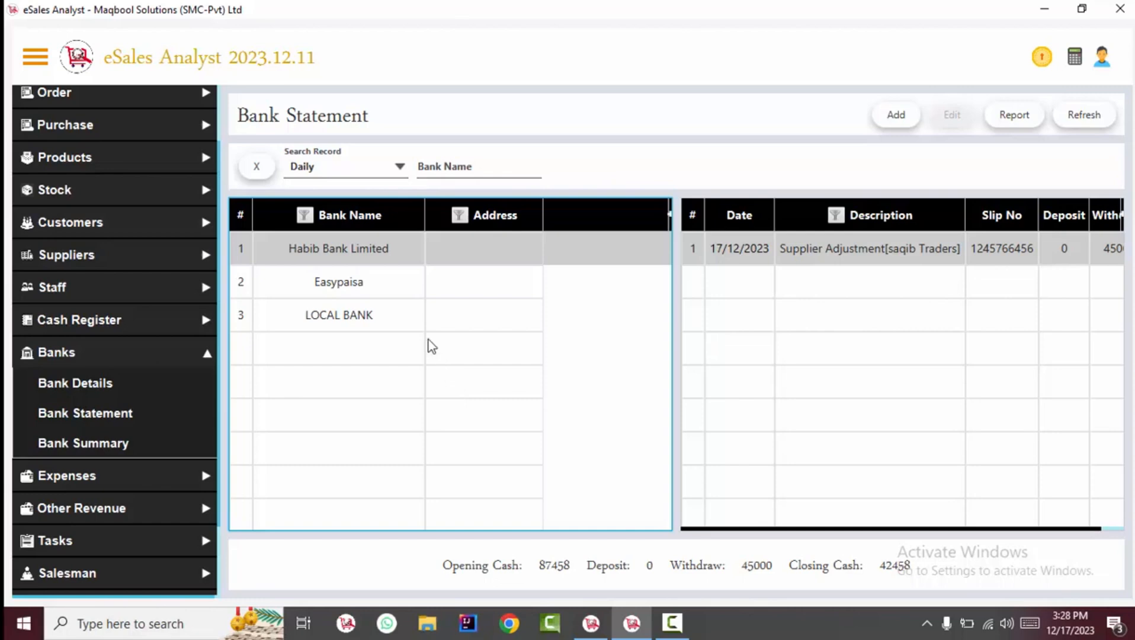
click(361, 174)
click(332, 328)
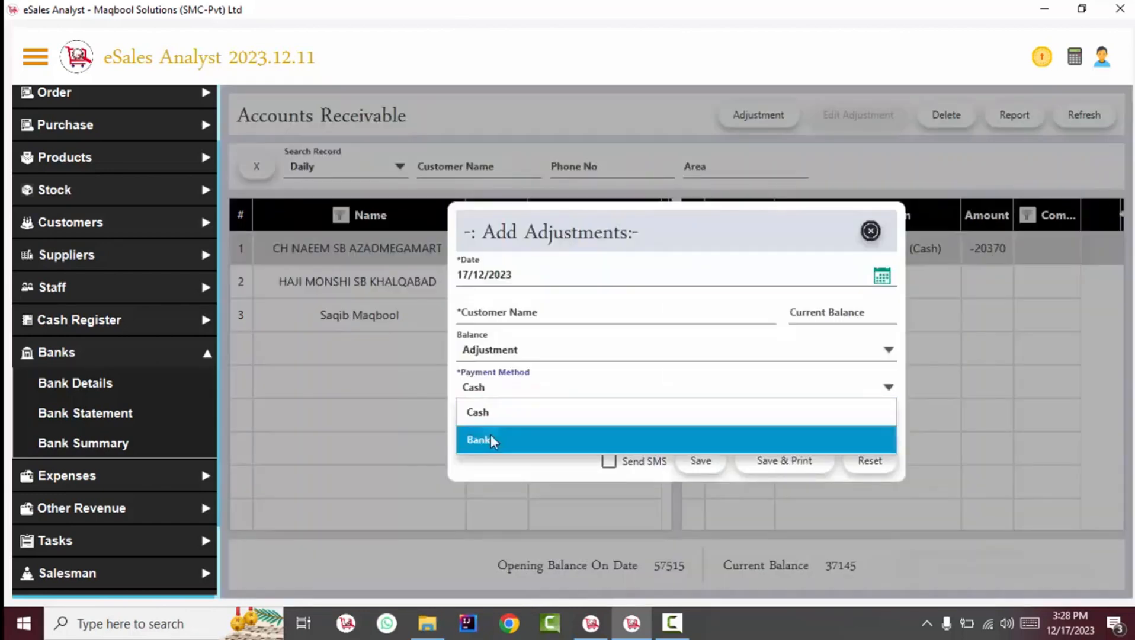
click(491, 437)
click(496, 412)
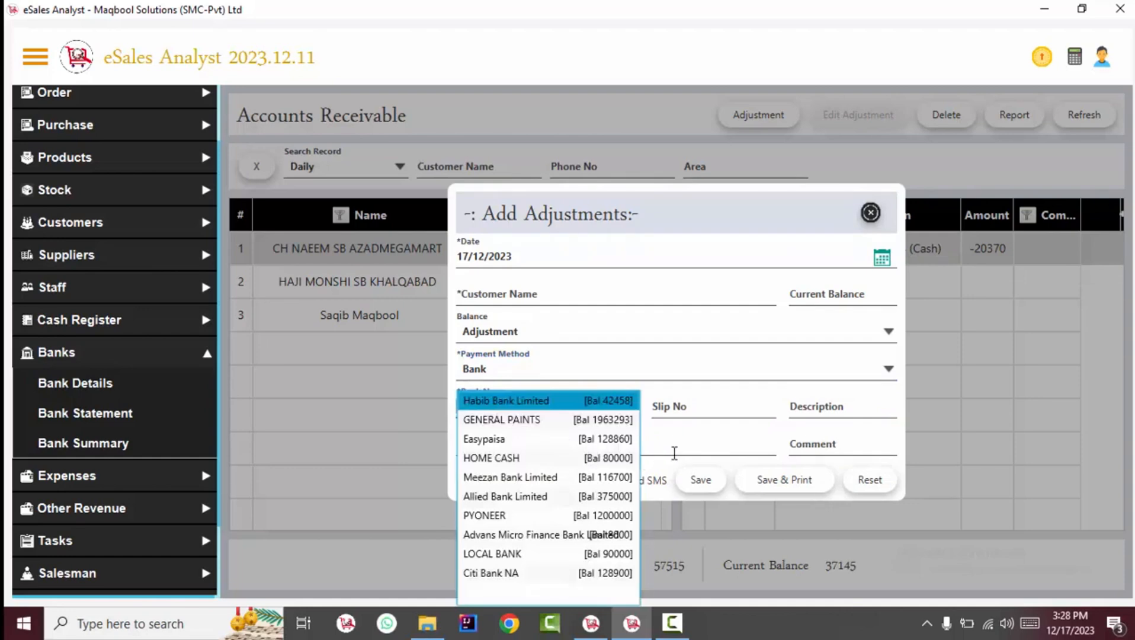
click(704, 414)
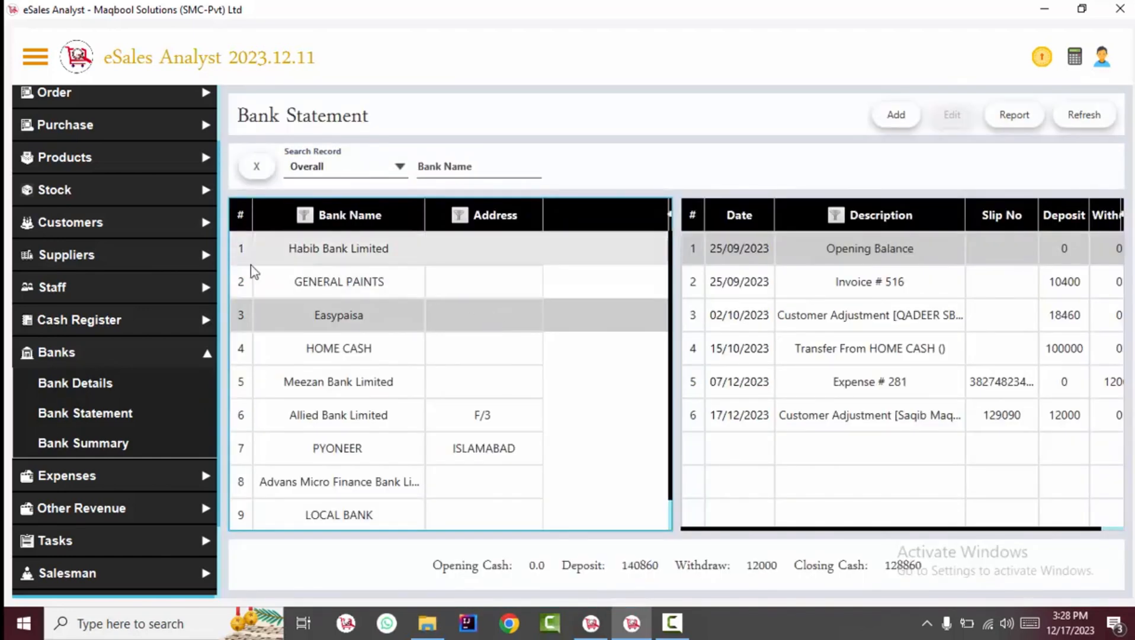
Review Meezan, Advans and GENERAL PAINTS statements and preview the bank ledger report
click(83, 413)
click(477, 392)
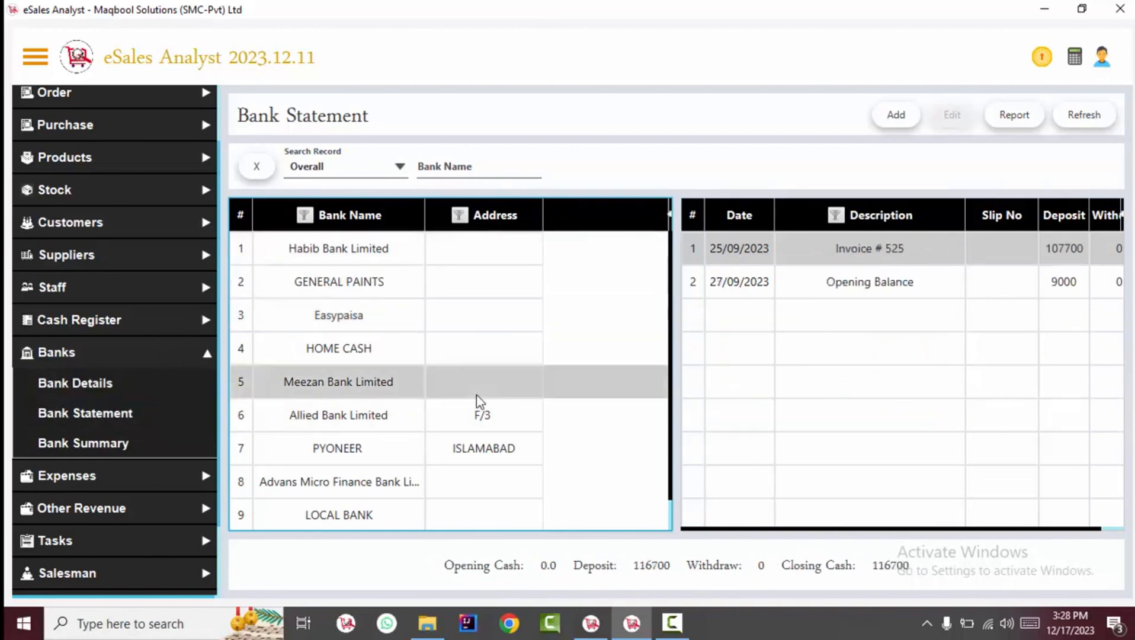
click(494, 492)
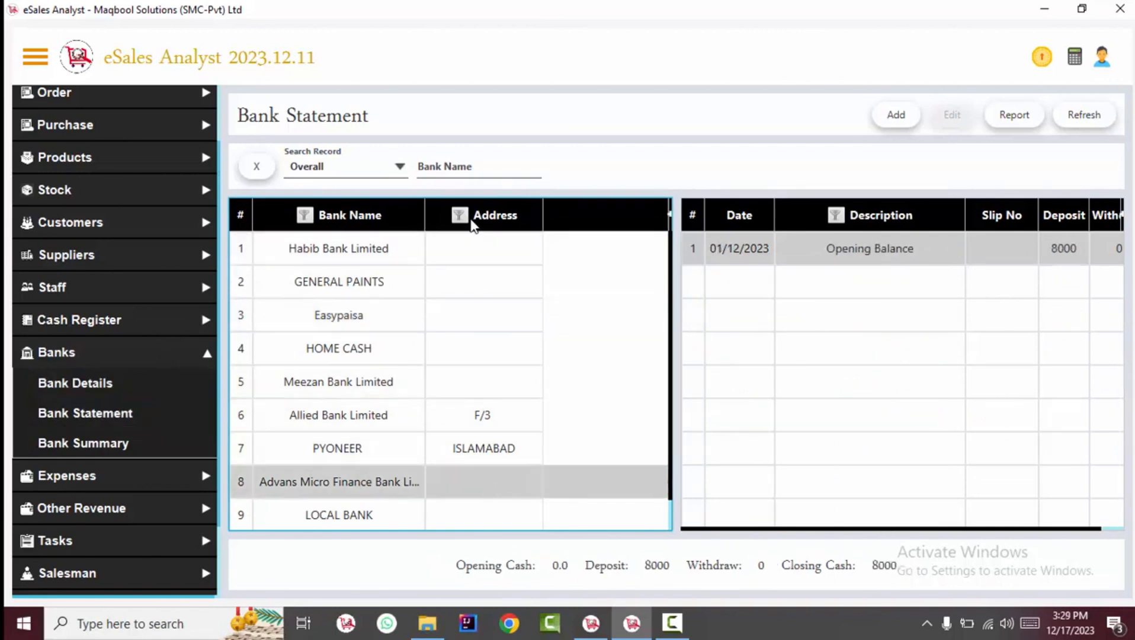
click(486, 289)
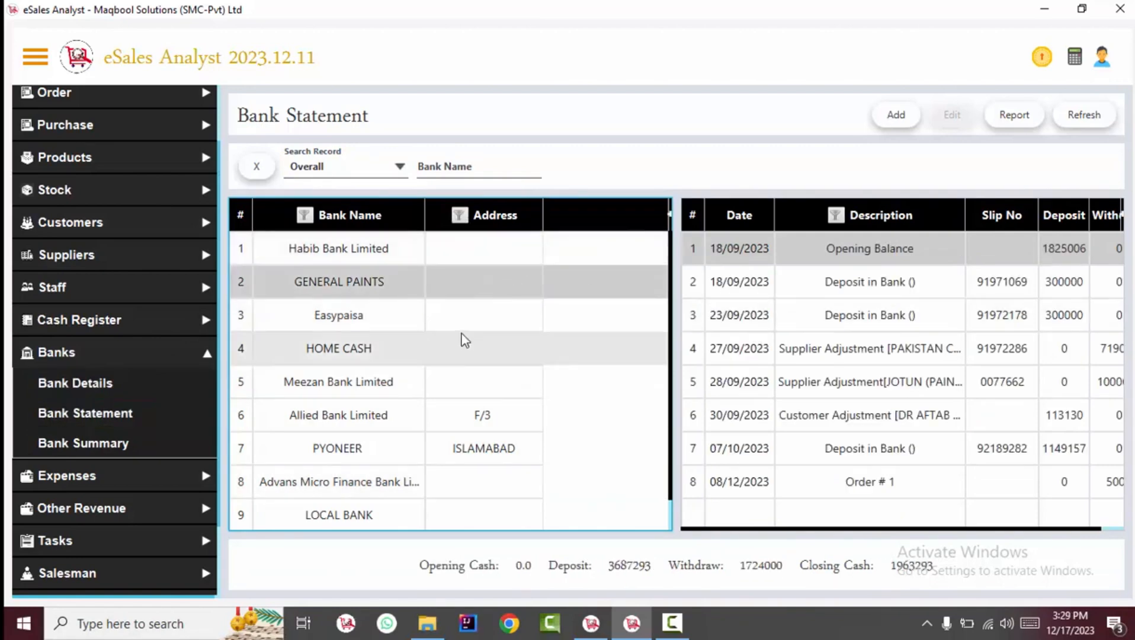
click(870, 314)
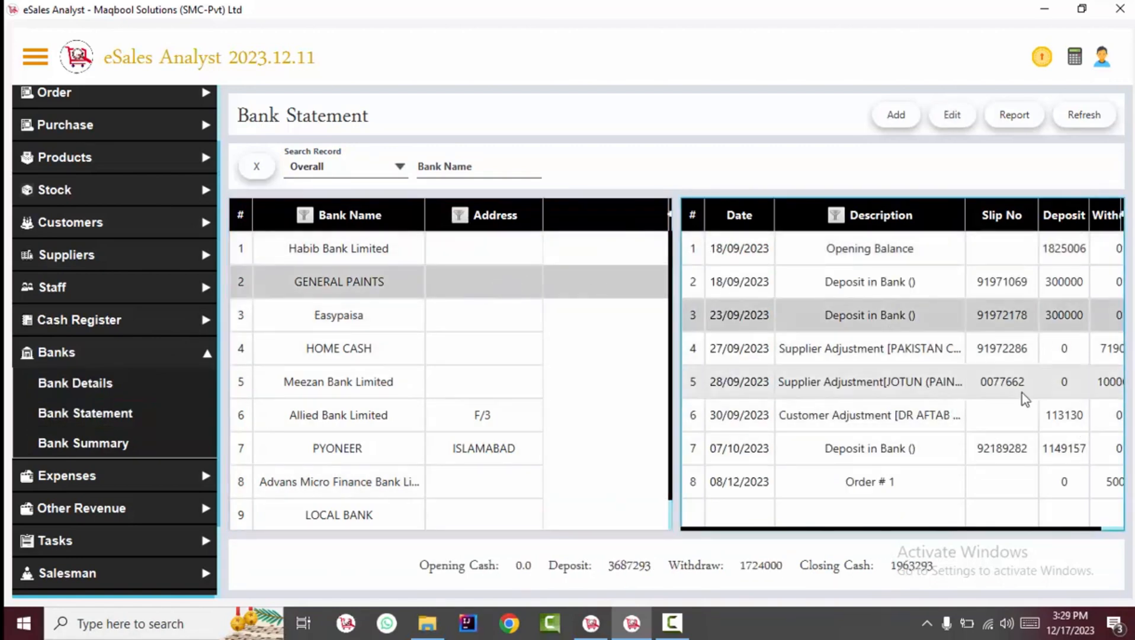
click(1070, 415)
click(1012, 119)
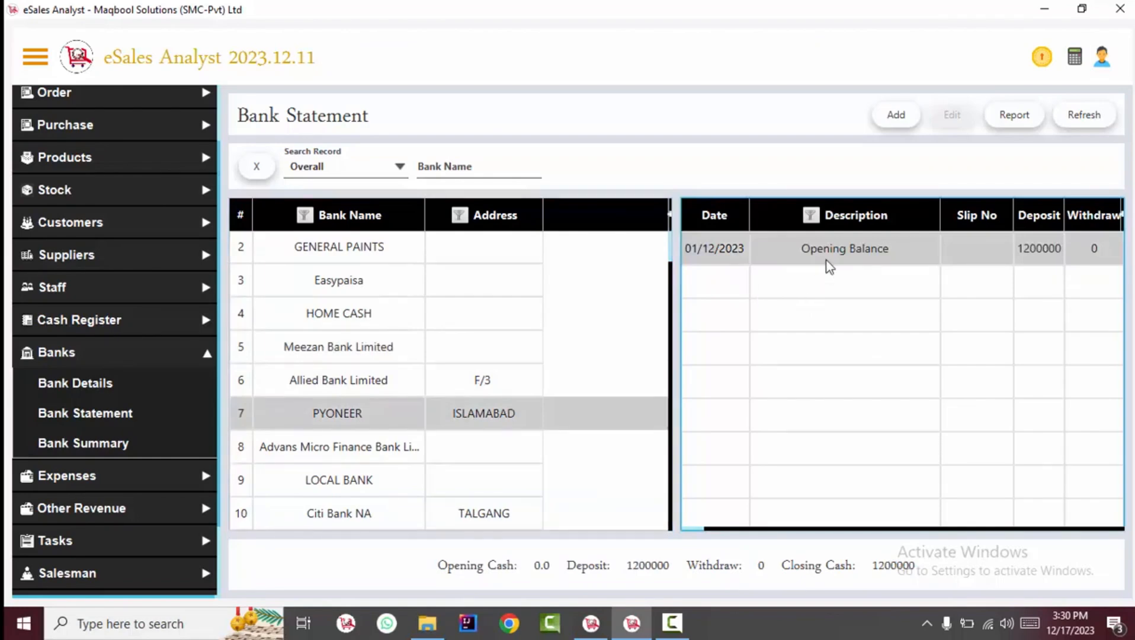
click(889, 113)
Save a Deposit of 12000 into GENERAL PAINTS with slip number 909987654
click(887, 316)
click(725, 342)
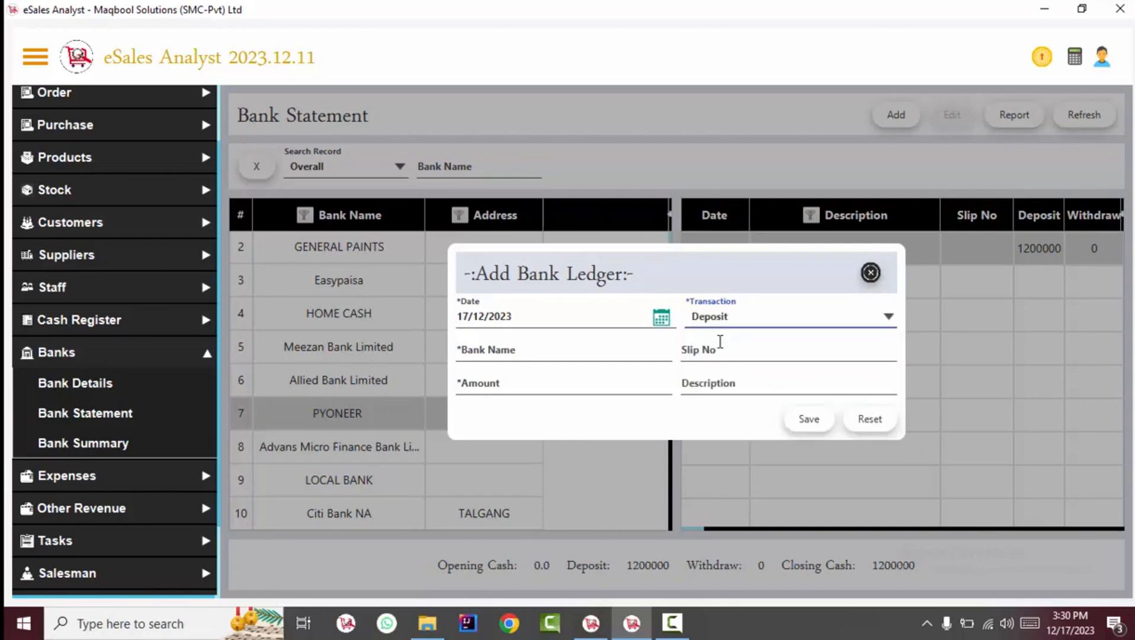
click(555, 355)
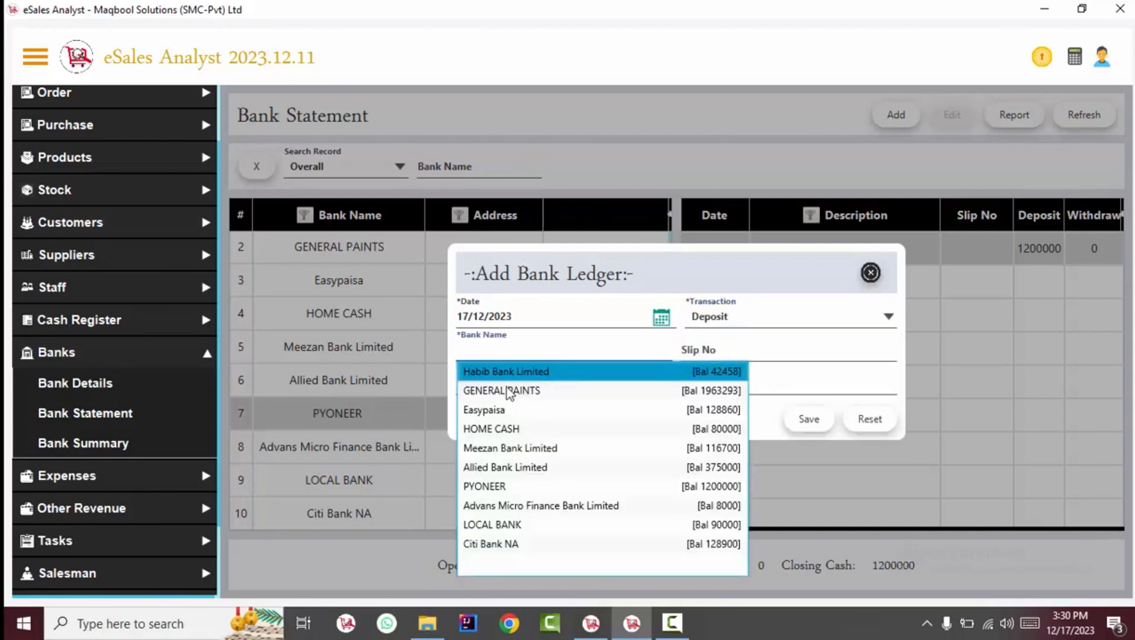
click(508, 390)
click(715, 356)
text(909987)
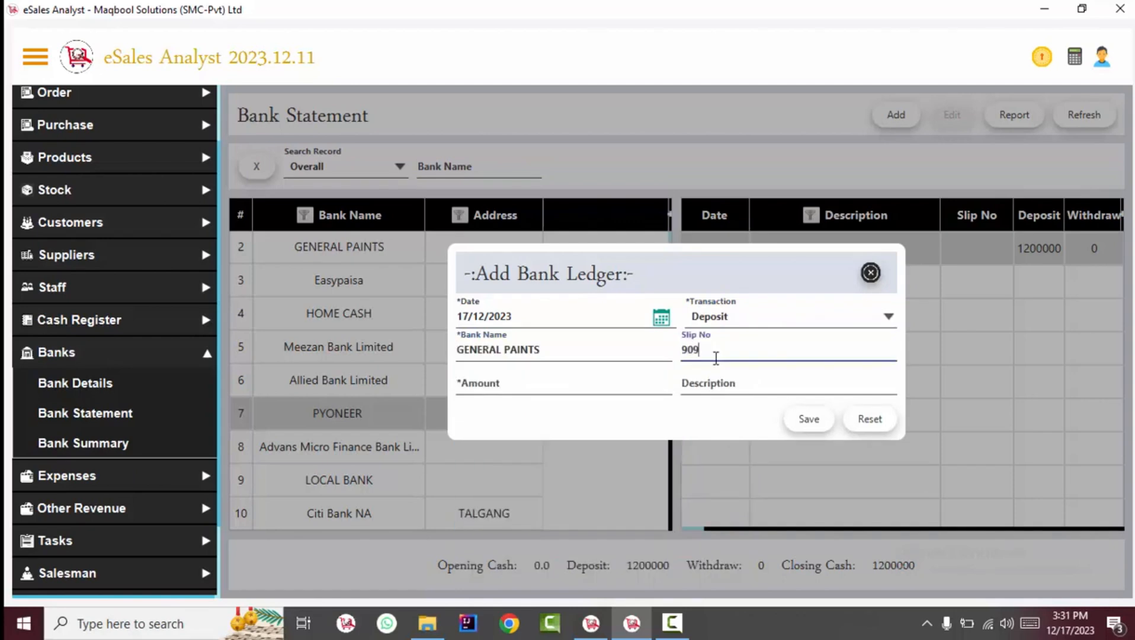
click(584, 375)
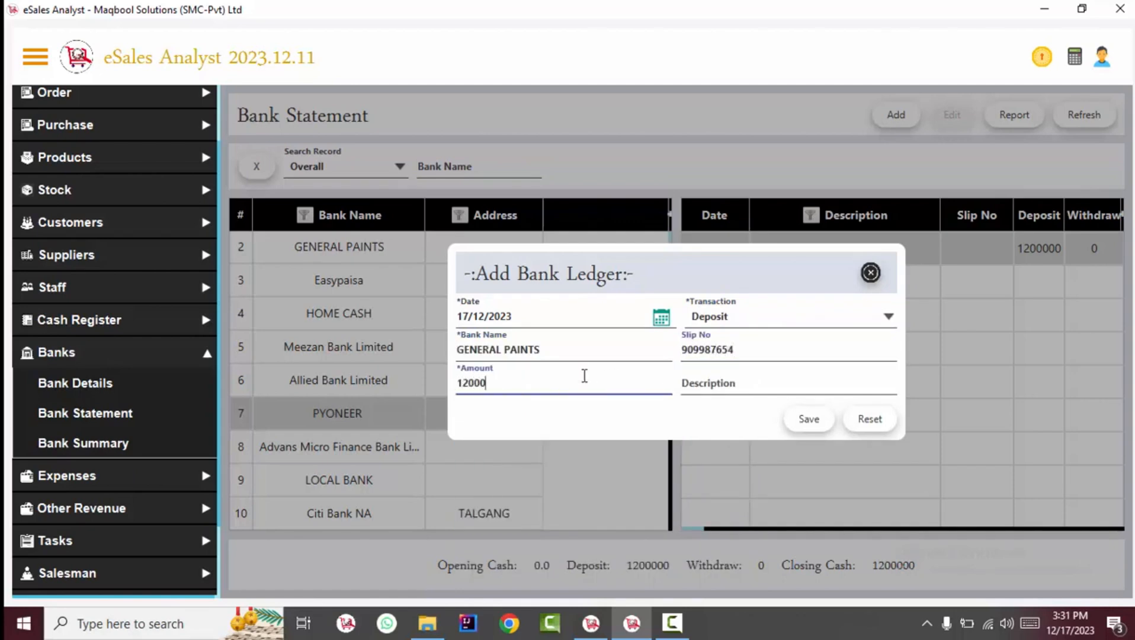
click(725, 380)
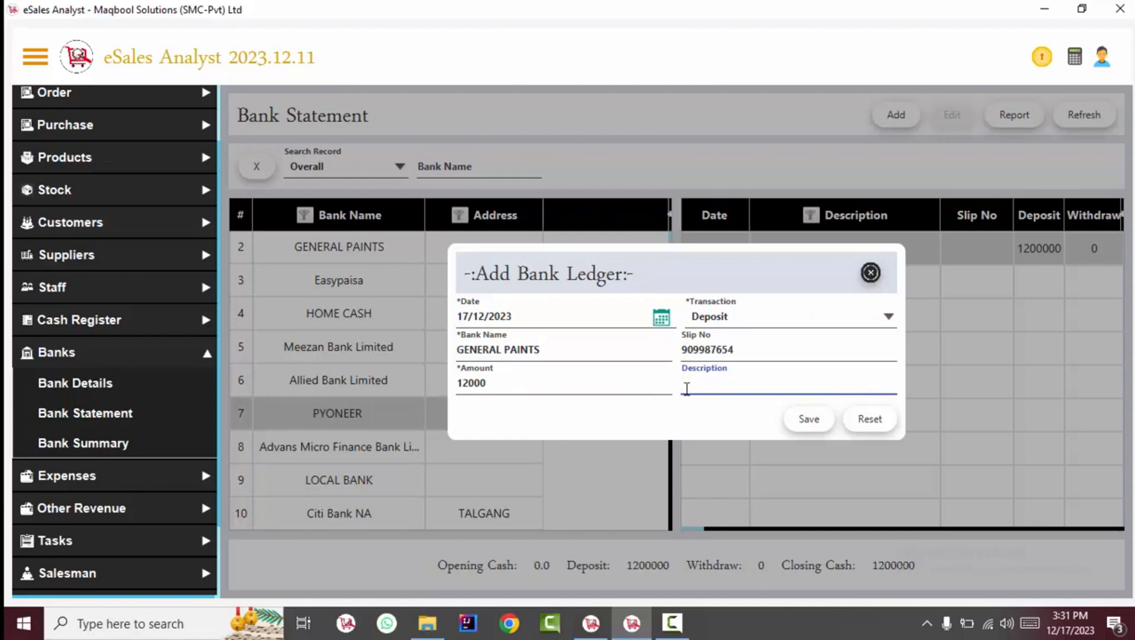
click(809, 419)
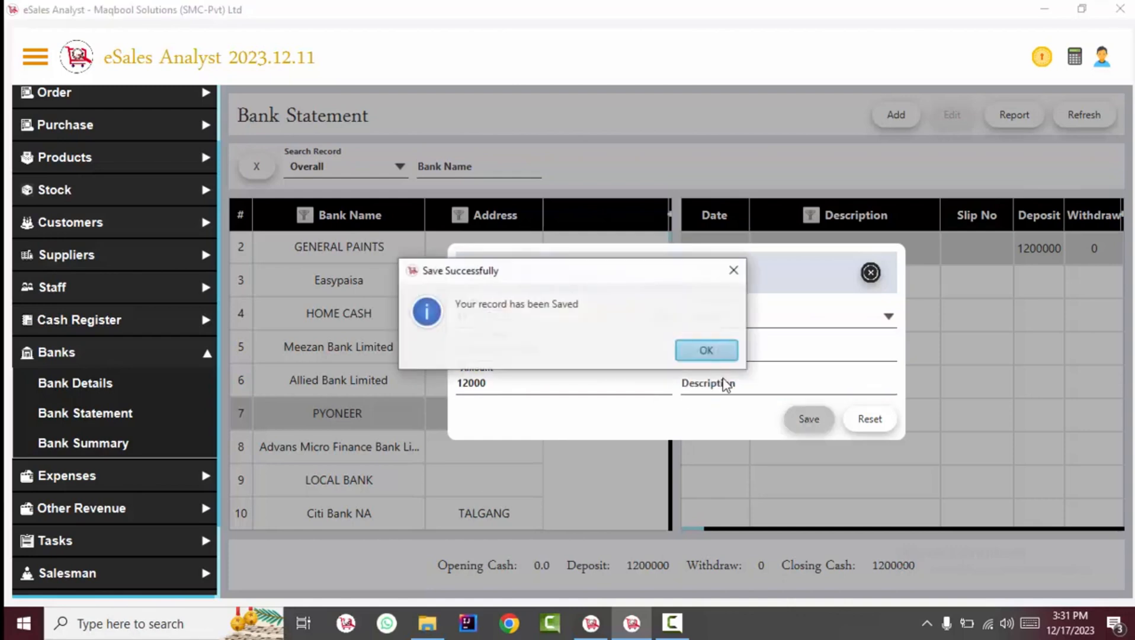
Save a 12899 Withdraw from HOME CASH with slip 8987754, then return to Bank Statement
click(703, 355)
click(788, 316)
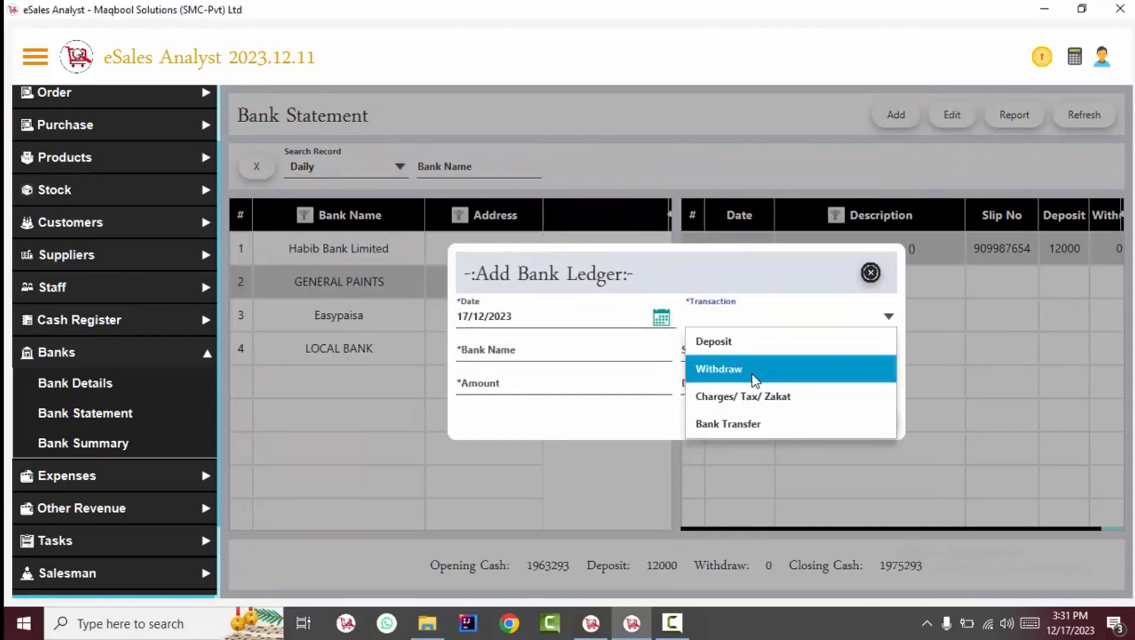
click(751, 374)
key(Tab)
key(Down)
key(Down)
key(Down)
key(Return)
click(753, 353)
text(8987754)
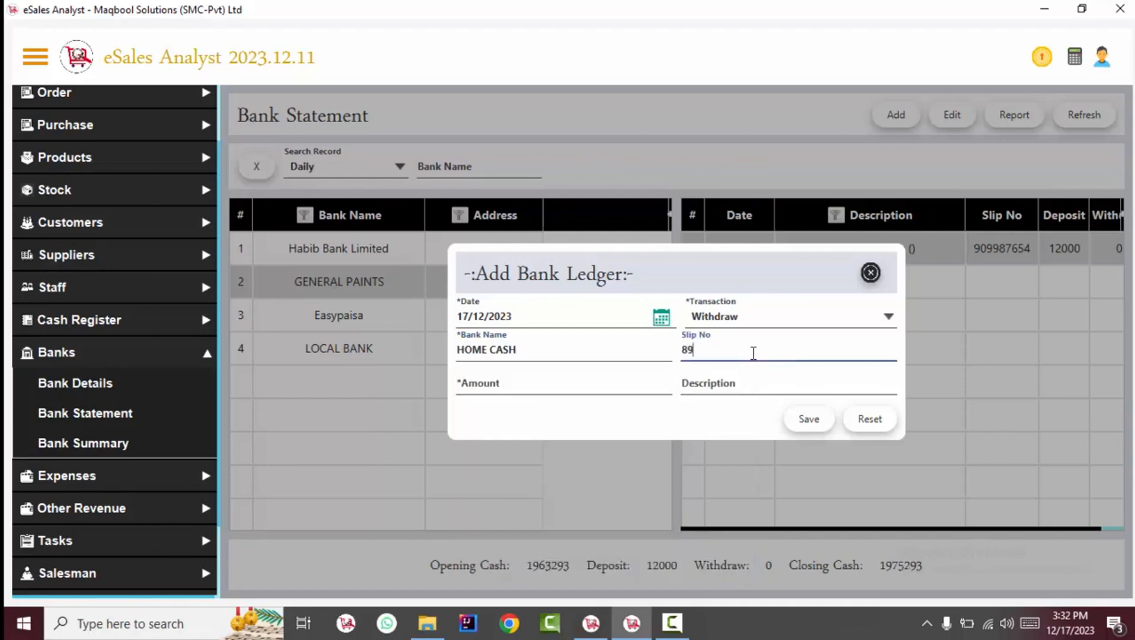
key(Tab)
text(1289900)
click(807, 421)
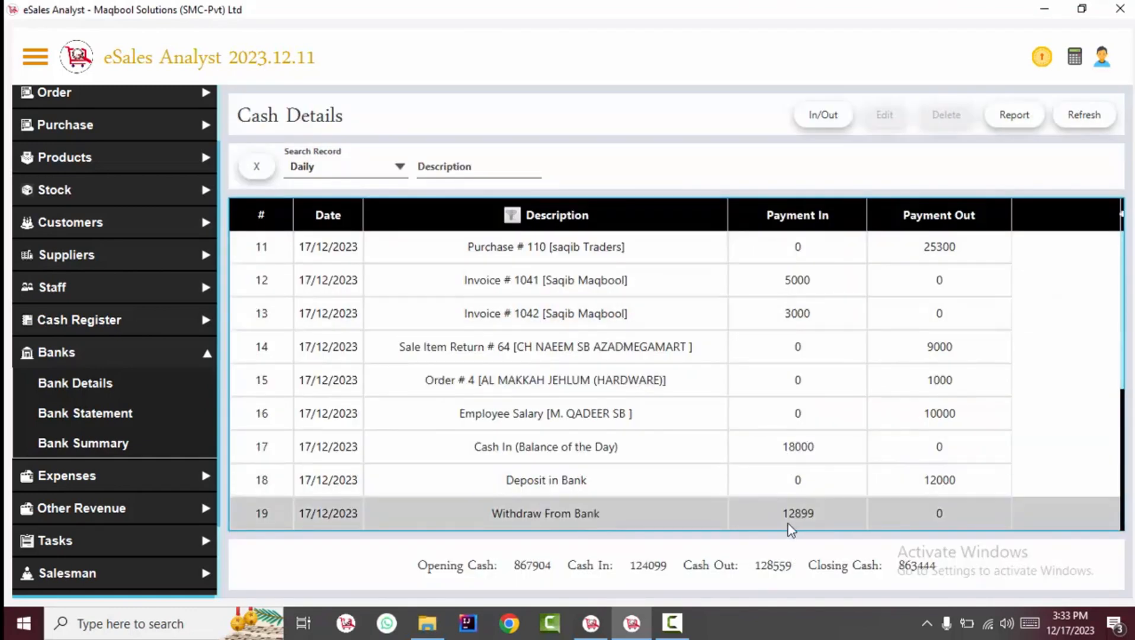
click(81, 417)
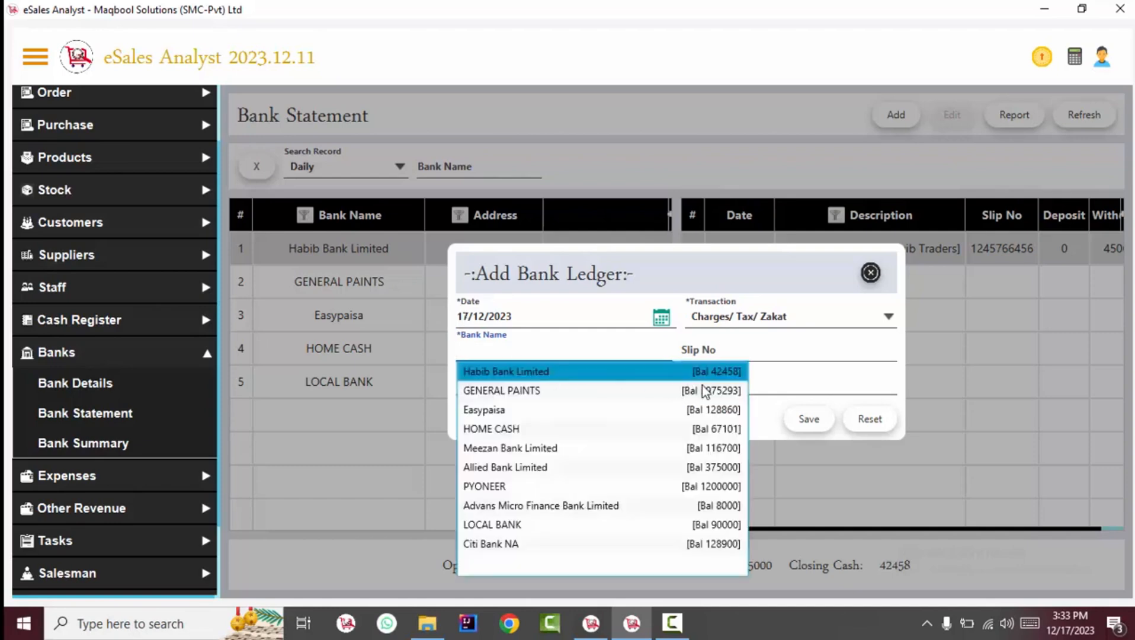
Save a 12900 Charges/ Tax/ Zakat entry on GENERAL PAINTS with slip 8900098YUG
click(671, 393)
click(714, 349)
text(8900098YUG)
click(462, 381)
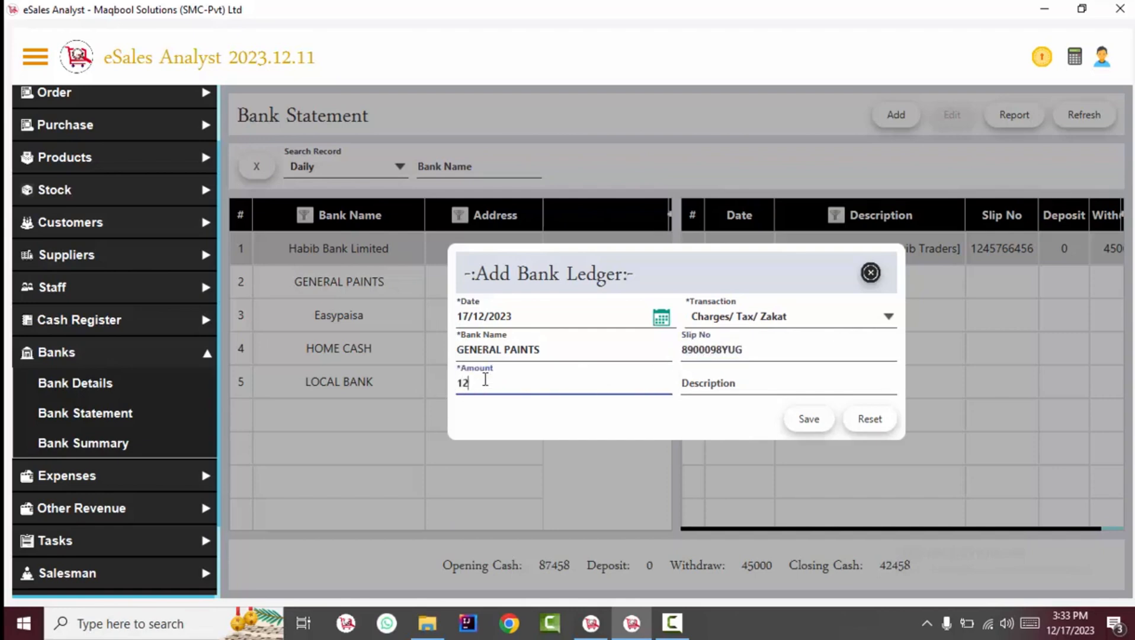
text(129000)
click(808, 419)
key(Return)
Save a 1200 Bank Transfer from Easypaisa to Meezan Bank Limited, slip 9009998
click(794, 324)
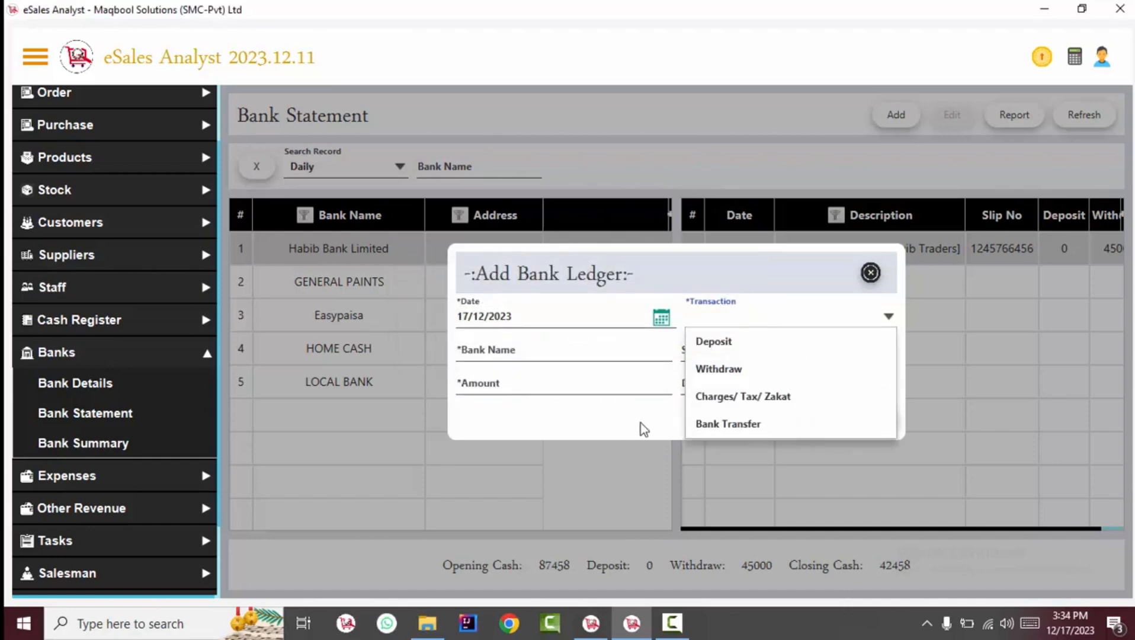
click(739, 421)
click(562, 355)
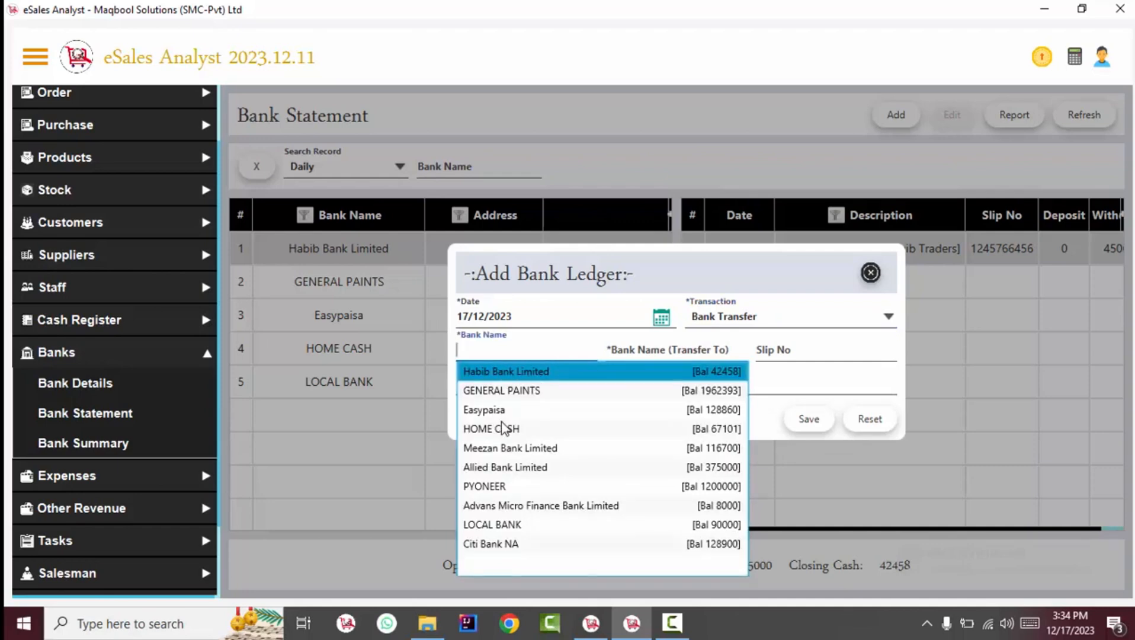
click(485, 409)
click(645, 354)
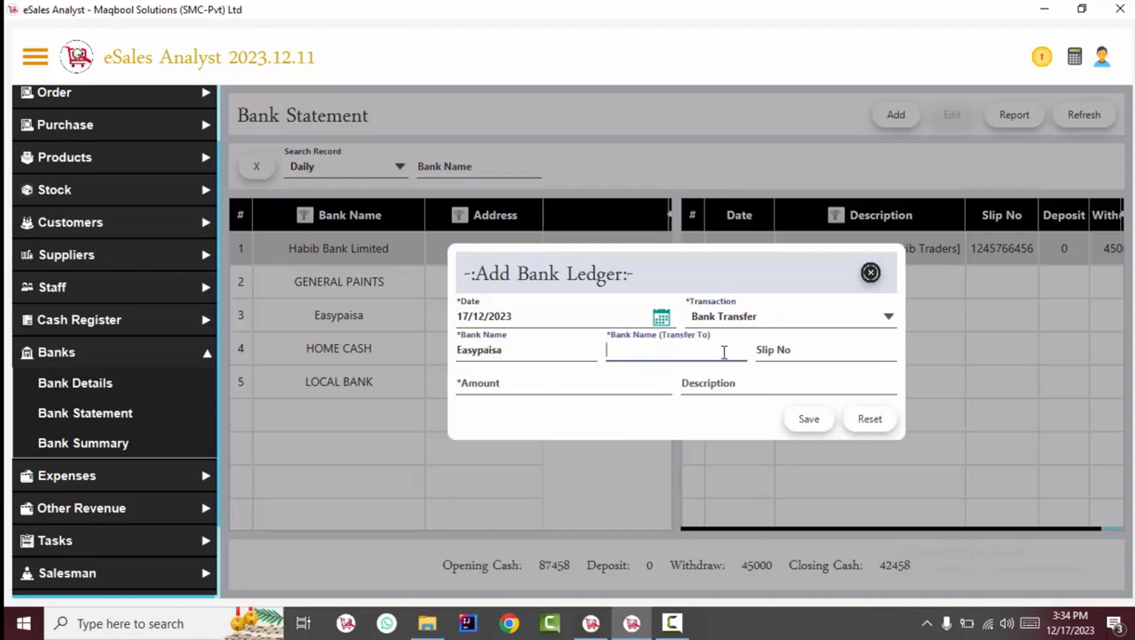
key(BackSpace)
key(BackSpace)
key(BackSpace)
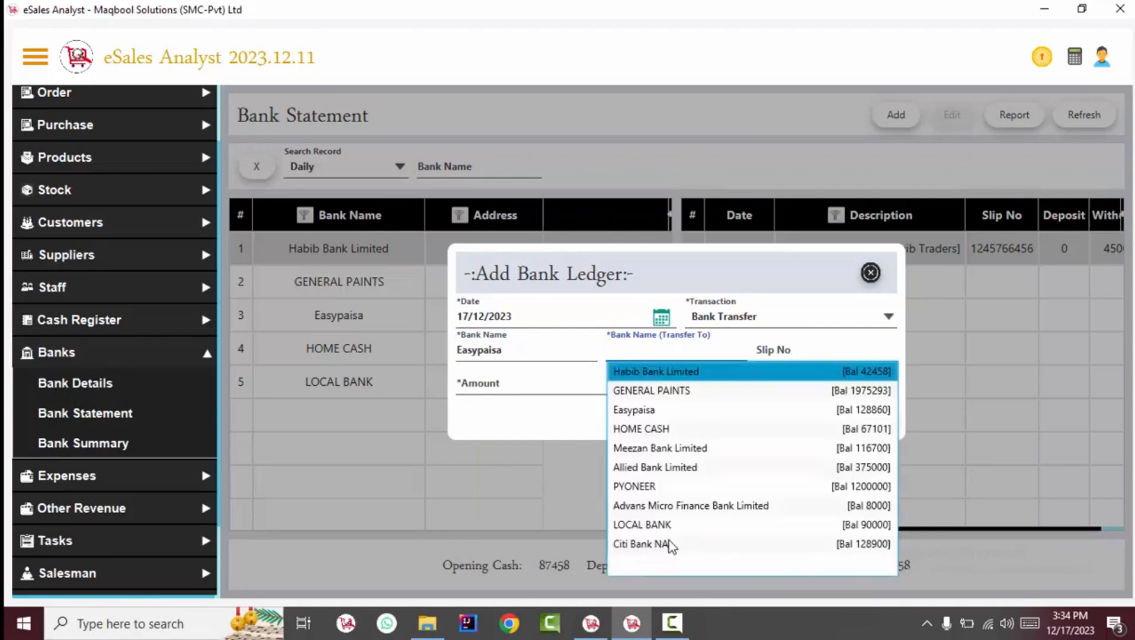
click(669, 447)
click(777, 354)
text(90099987)
click(553, 395)
text(1200)
drag(506, 385, 415, 366)
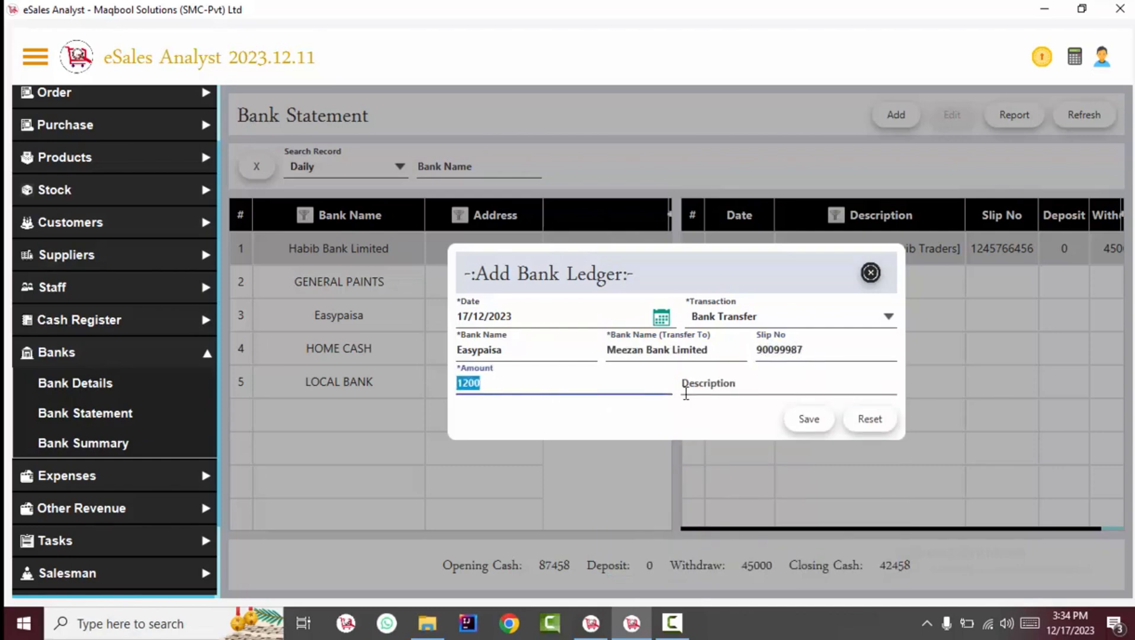
click(808, 418)
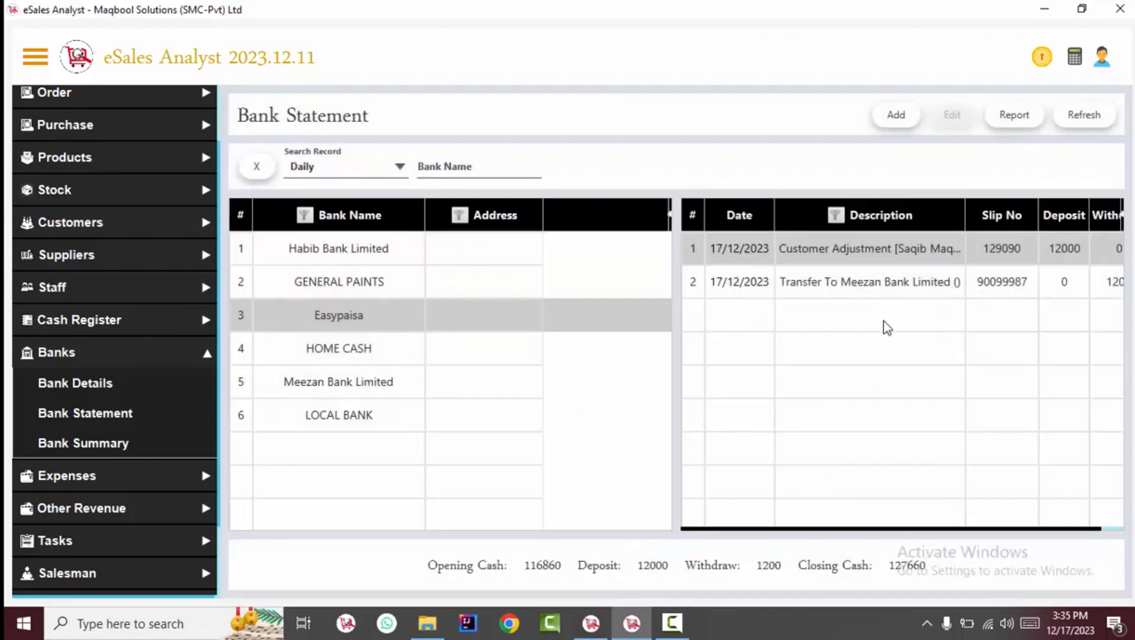
View Habib, HOME CASH and LOCAL BANK statements for the Overall period
click(311, 250)
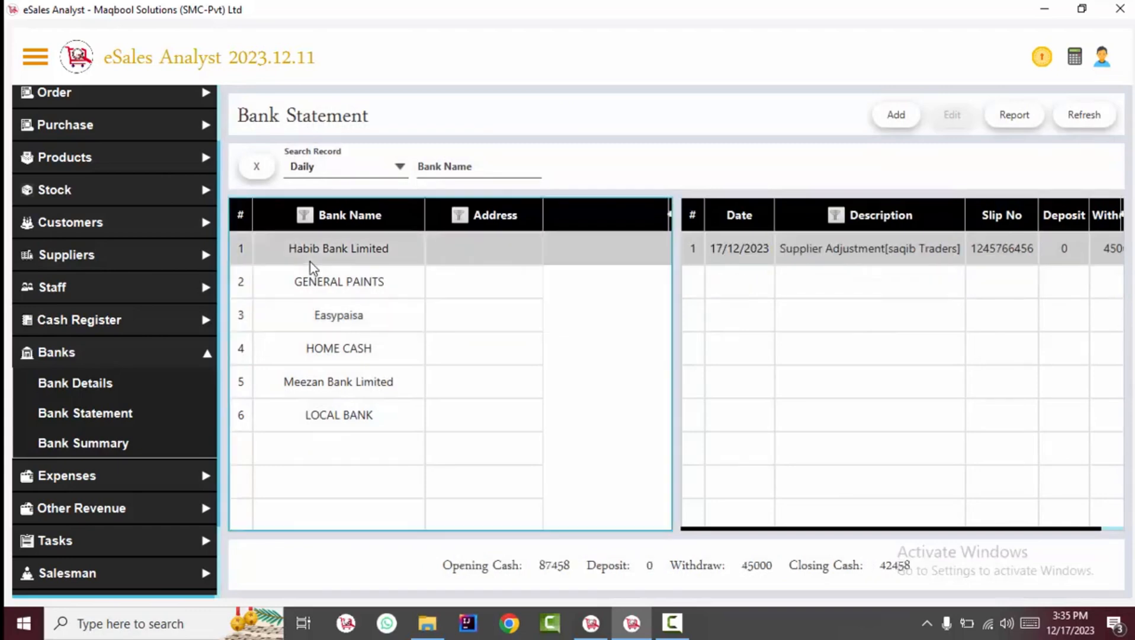
click(336, 165)
click(348, 329)
click(436, 339)
scroll(672, 294, down, 1)
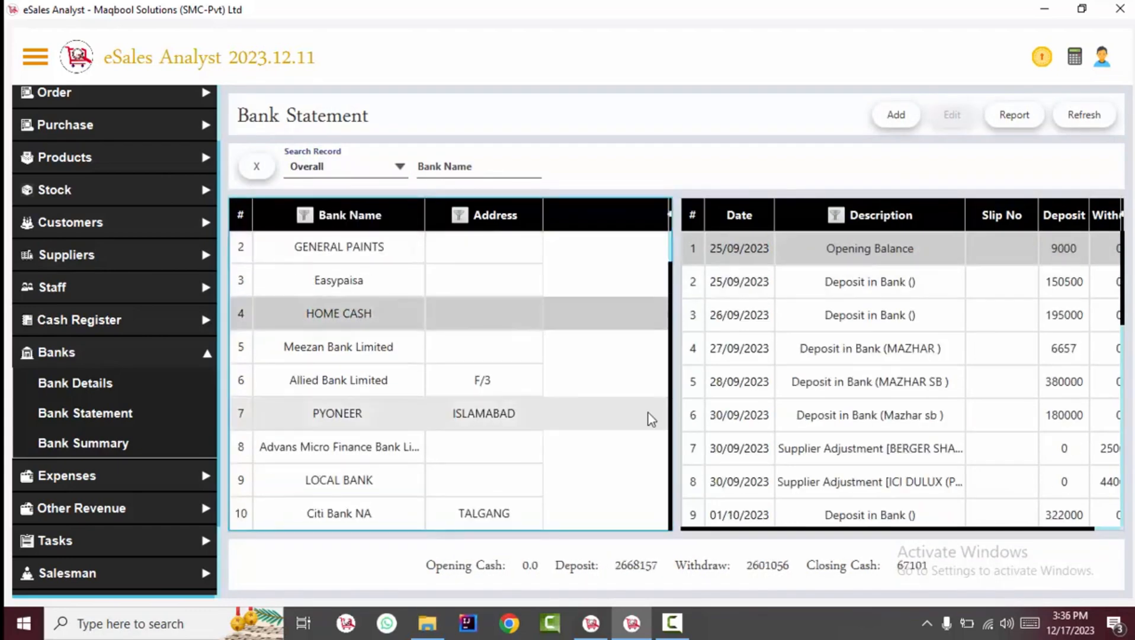
click(529, 483)
Switch to Monthly records, view Easypaisa, then filter by bank name to Habib Bank Limited
click(350, 178)
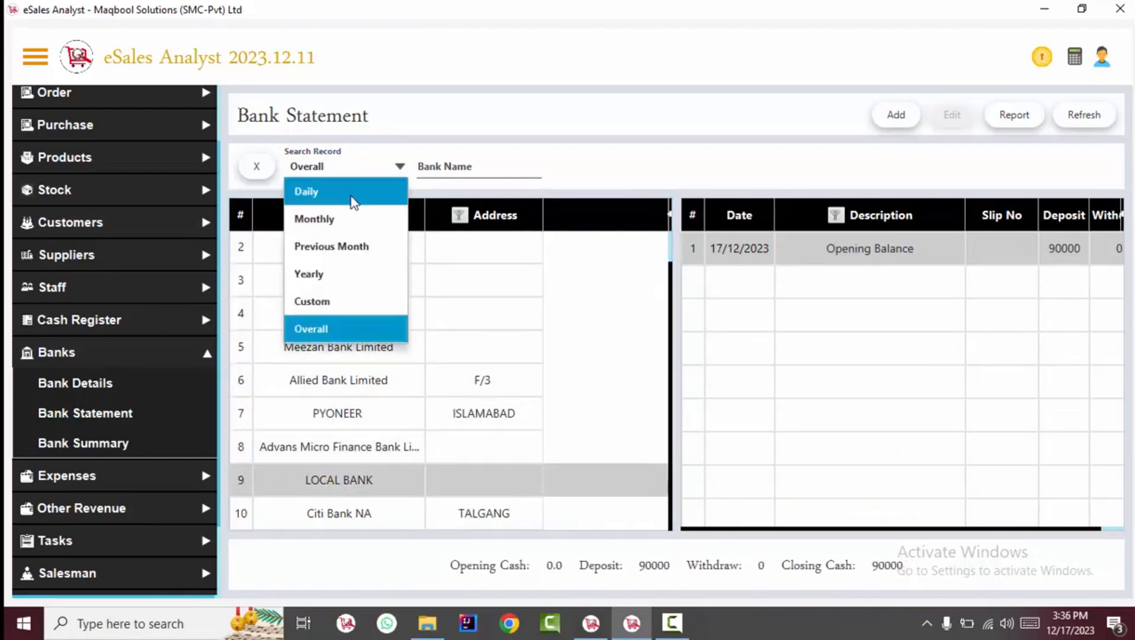
click(355, 217)
click(557, 326)
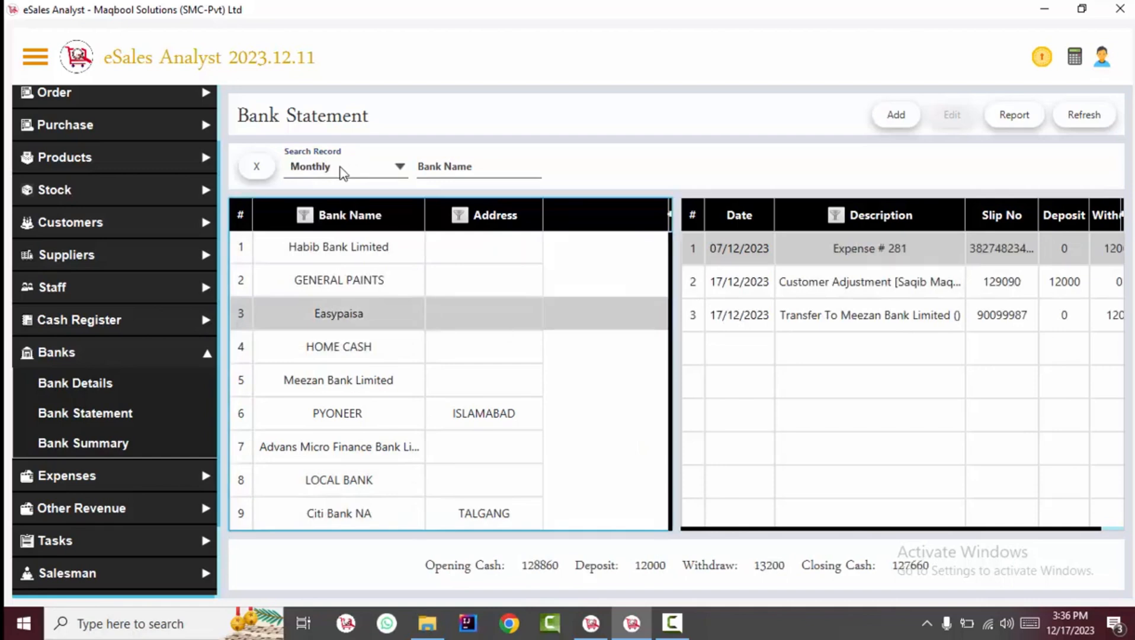
click(441, 167)
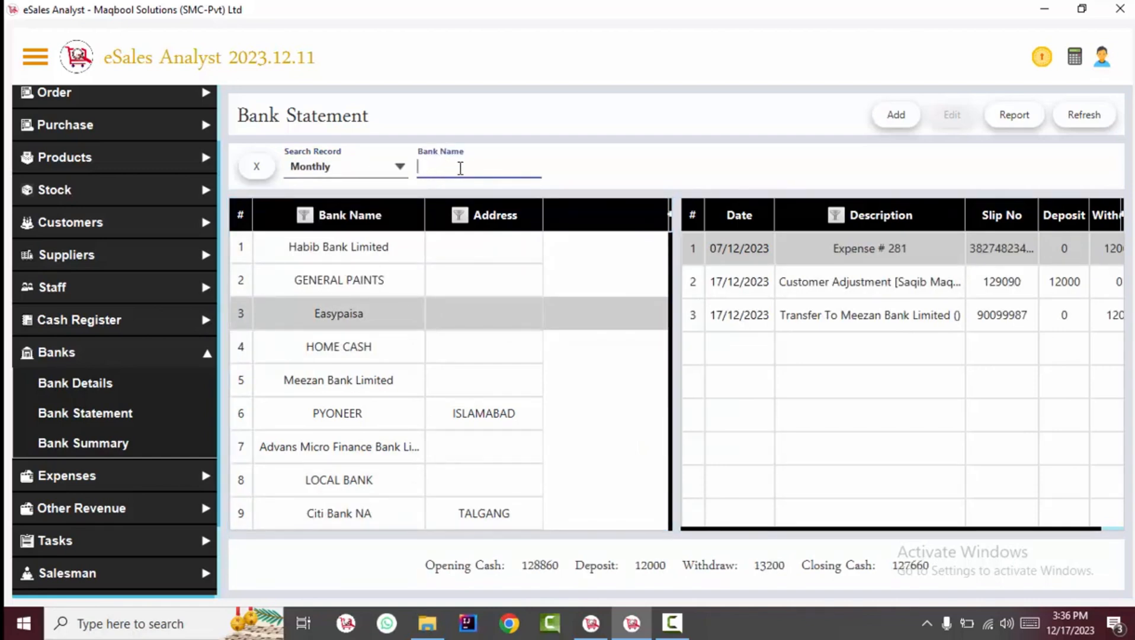
click(449, 162)
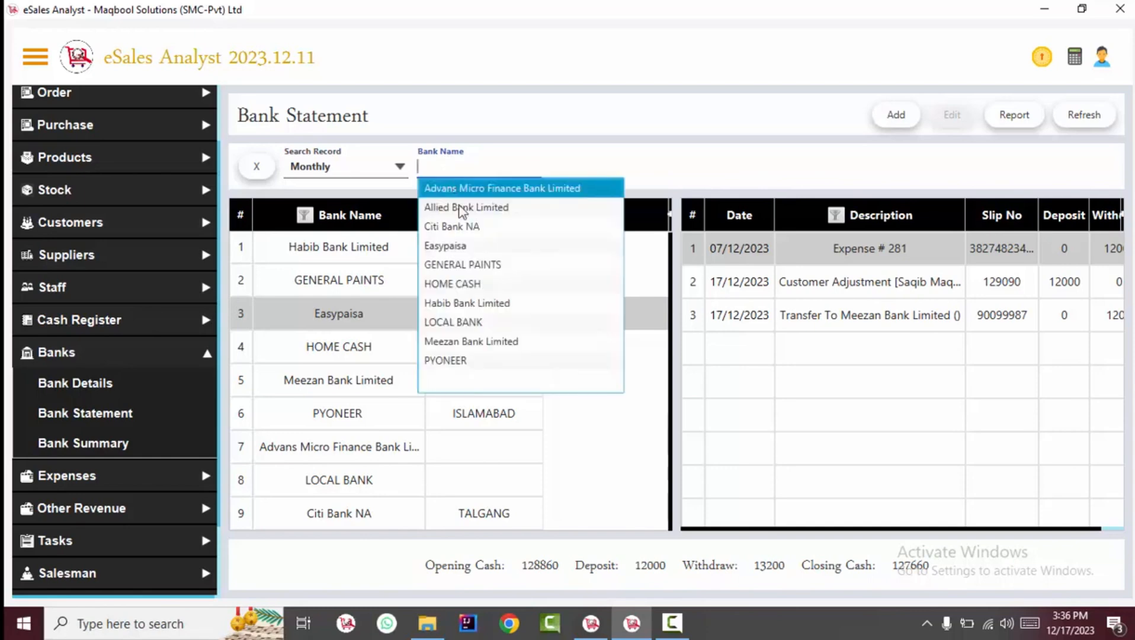
click(504, 300)
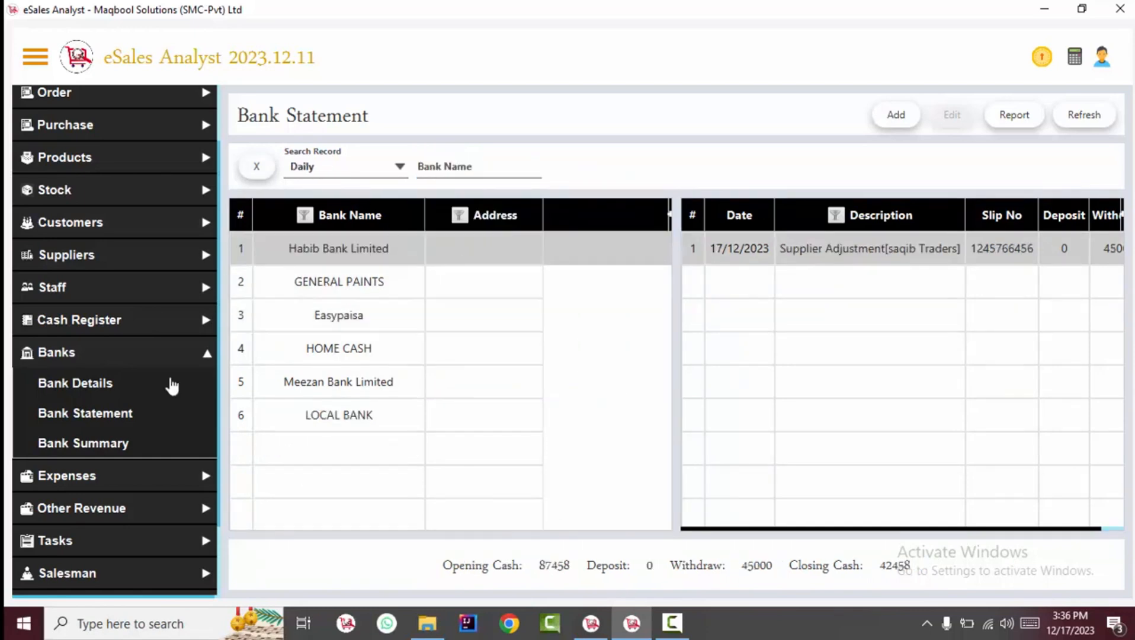
click(114, 446)
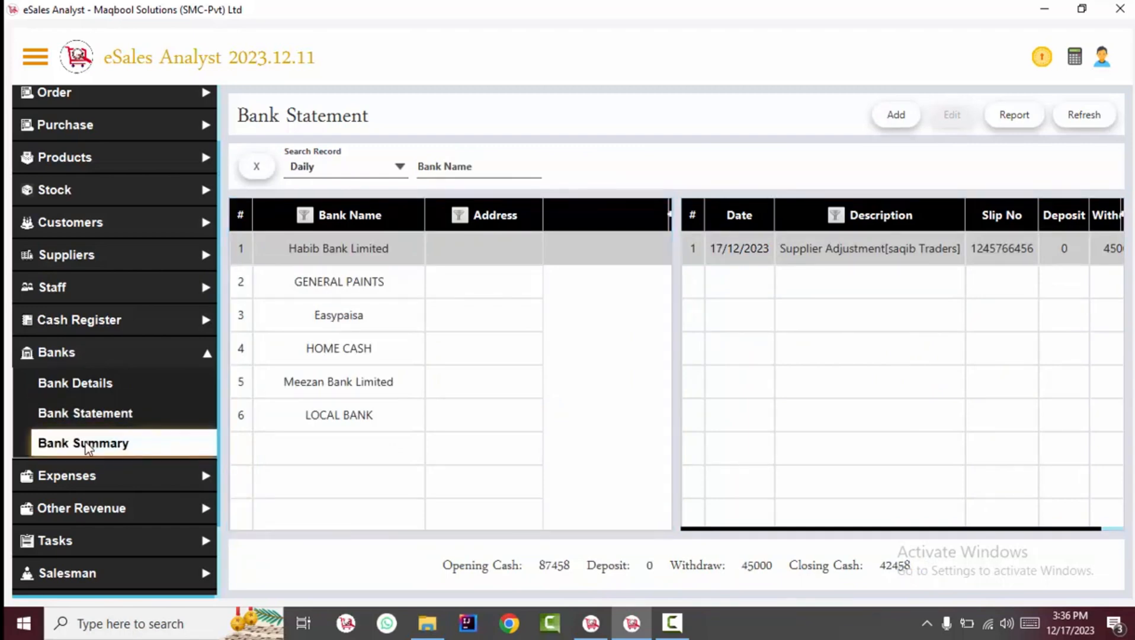
Keep the Daily bank summary and widen the Bank Name column to show full names
click(459, 317)
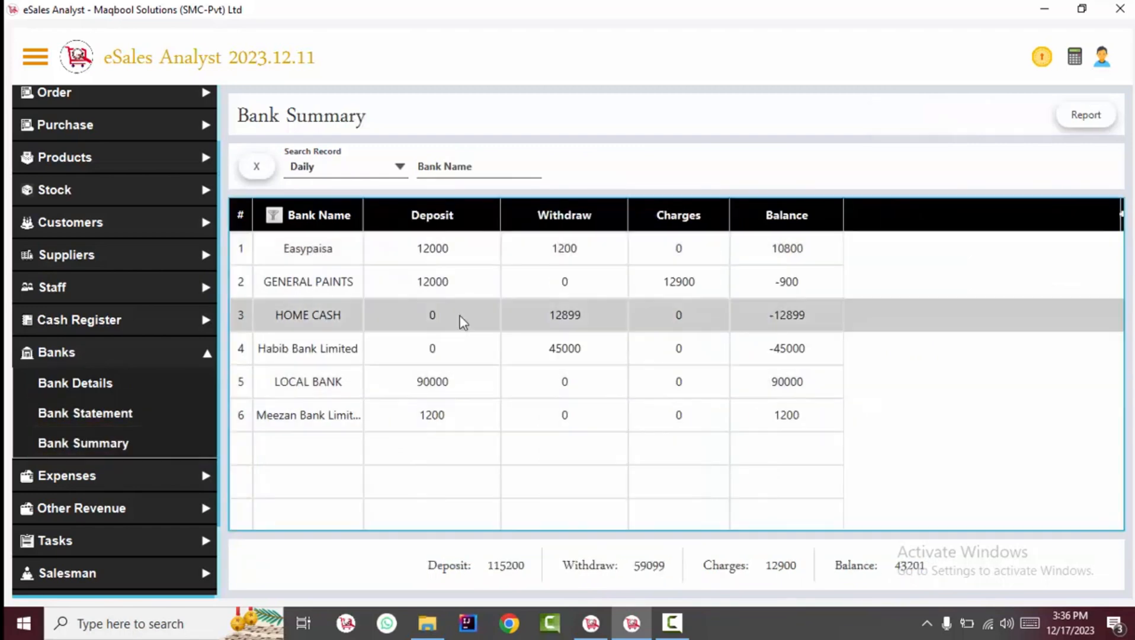
click(340, 163)
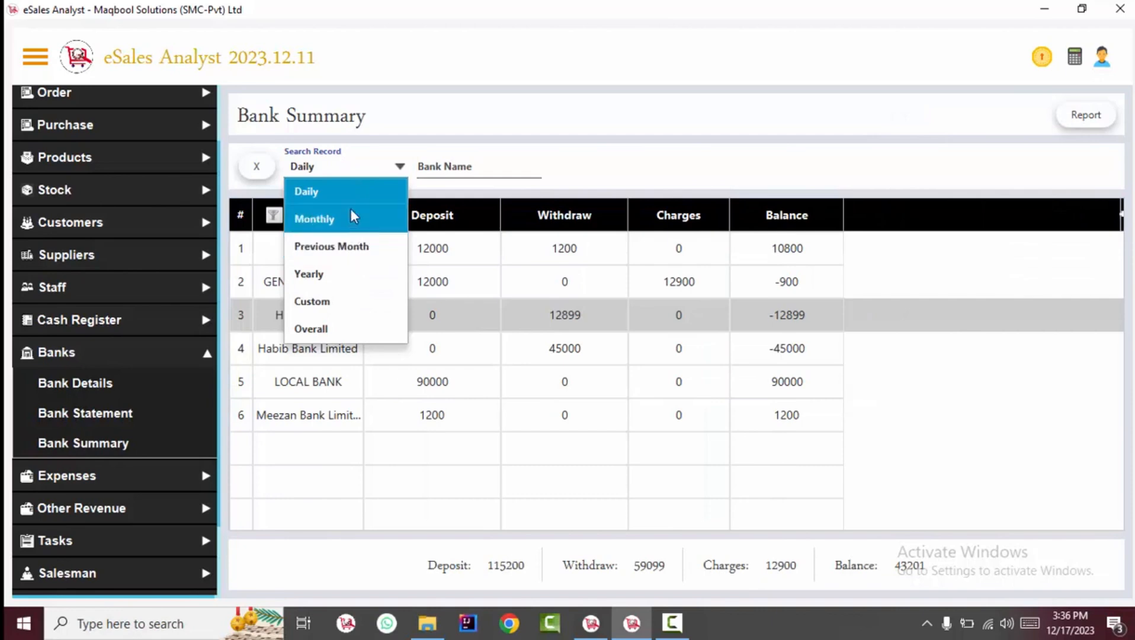
click(362, 200)
click(431, 247)
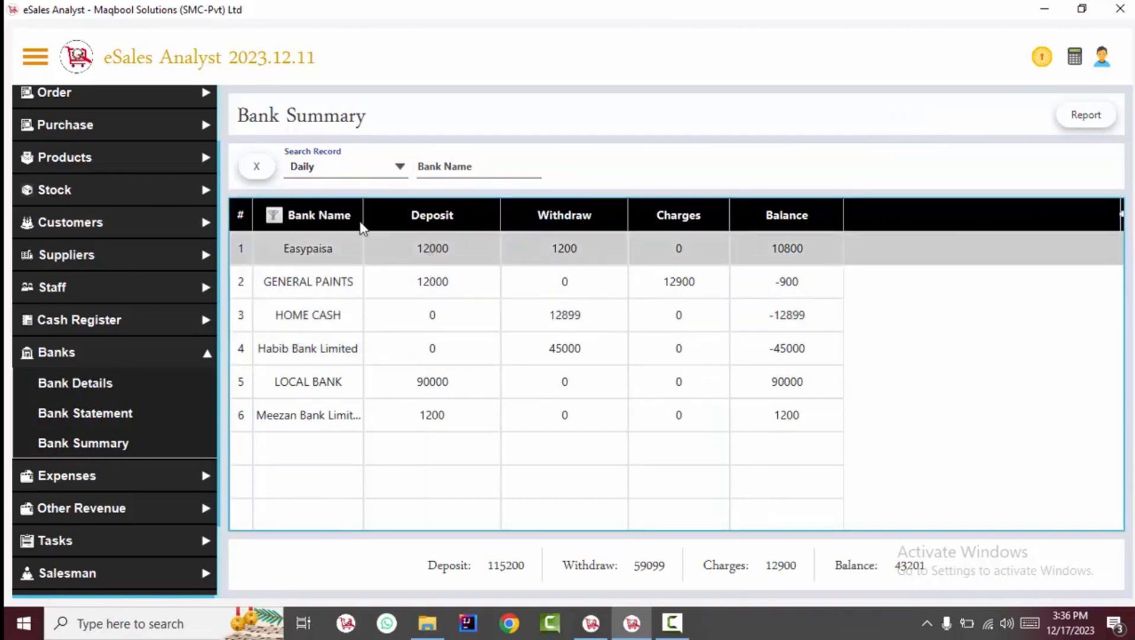
drag(362, 219, 431, 219)
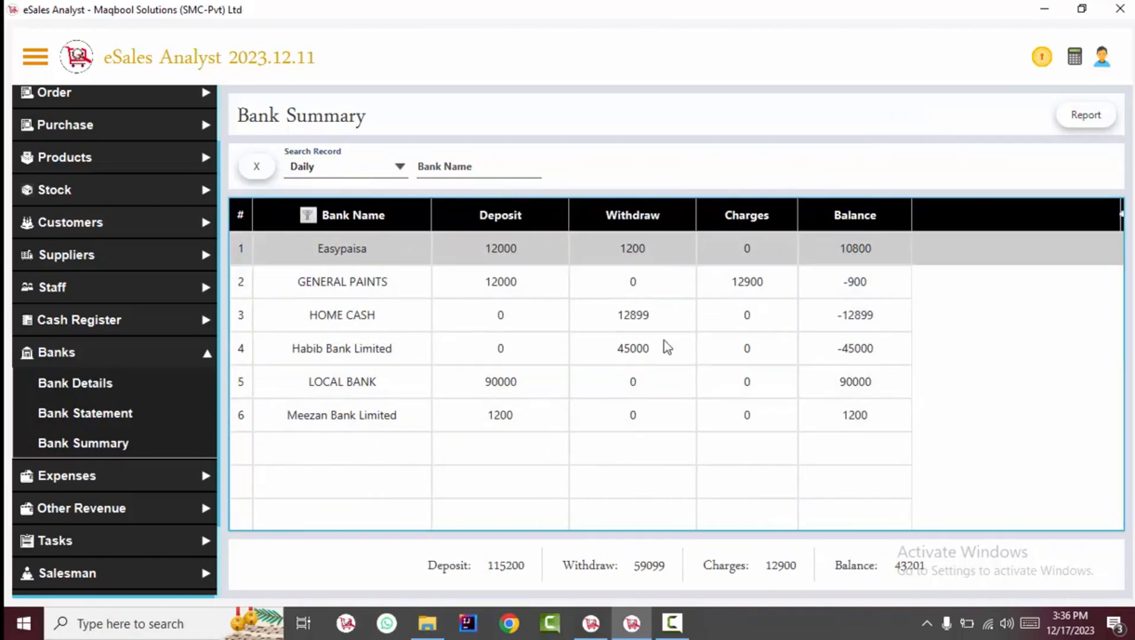
click(761, 274)
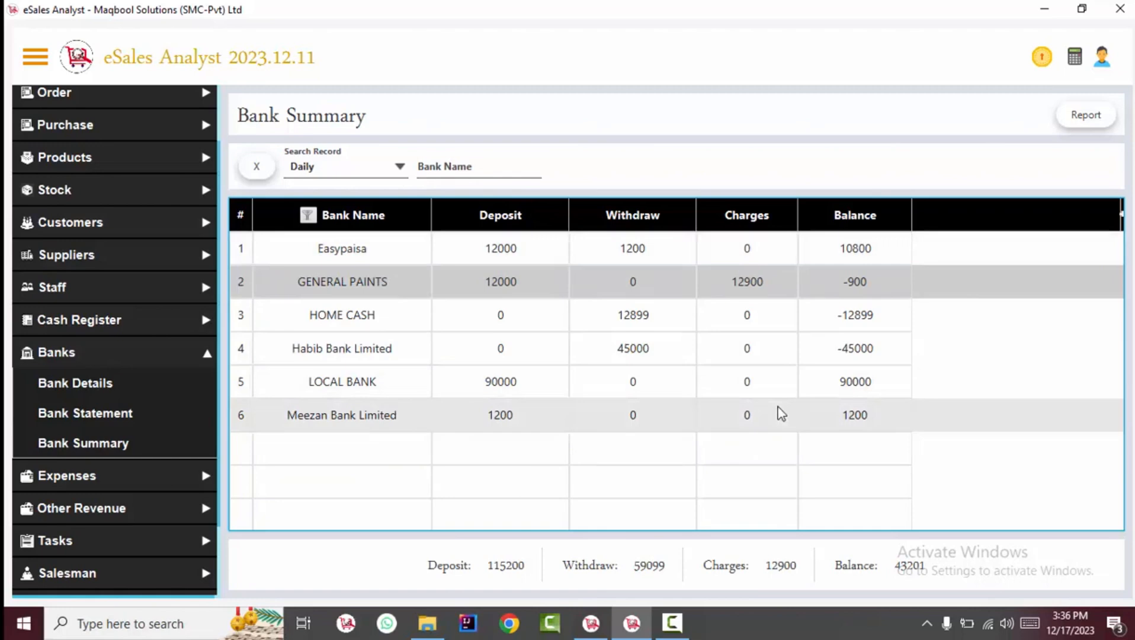
click(888, 248)
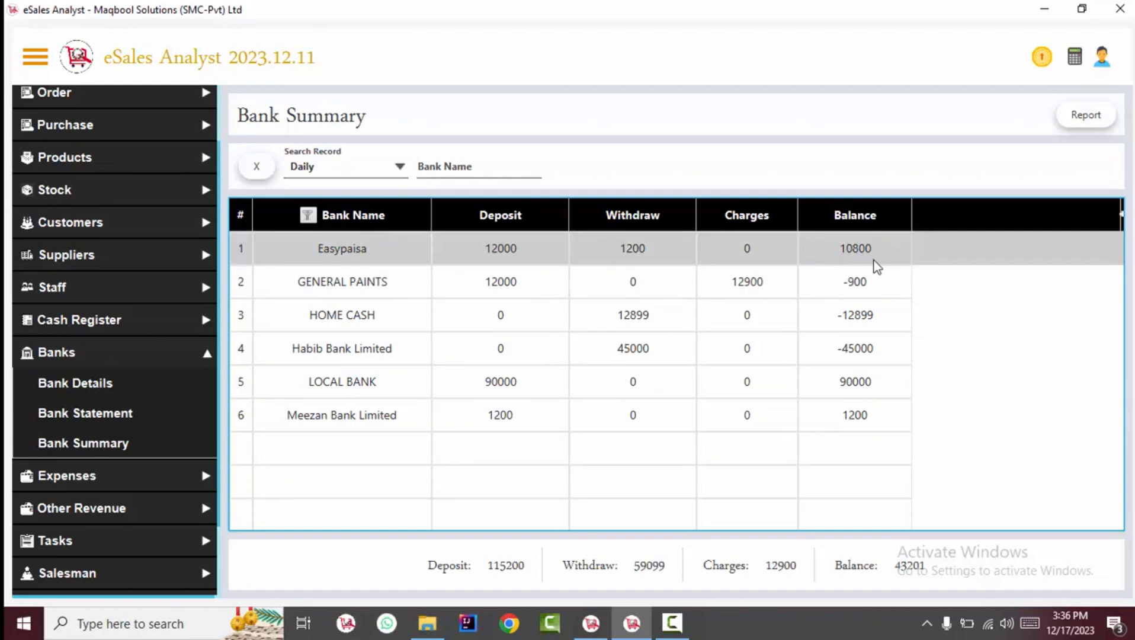
click(858, 290)
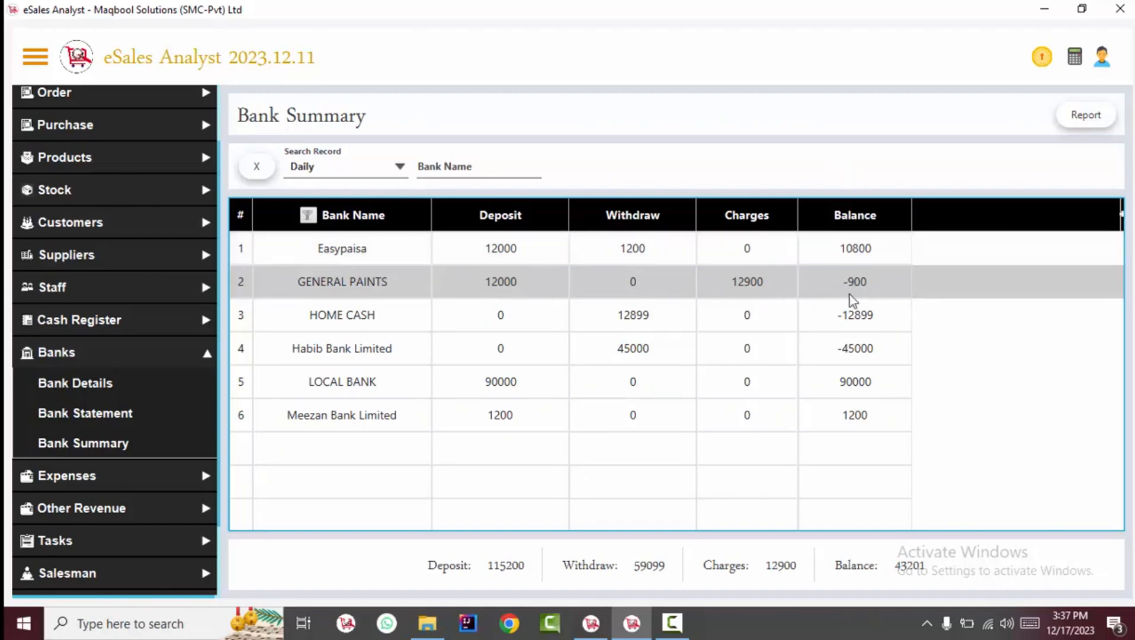
Show Overall totals for all banks and preview the Bank Summary report
click(337, 178)
click(332, 329)
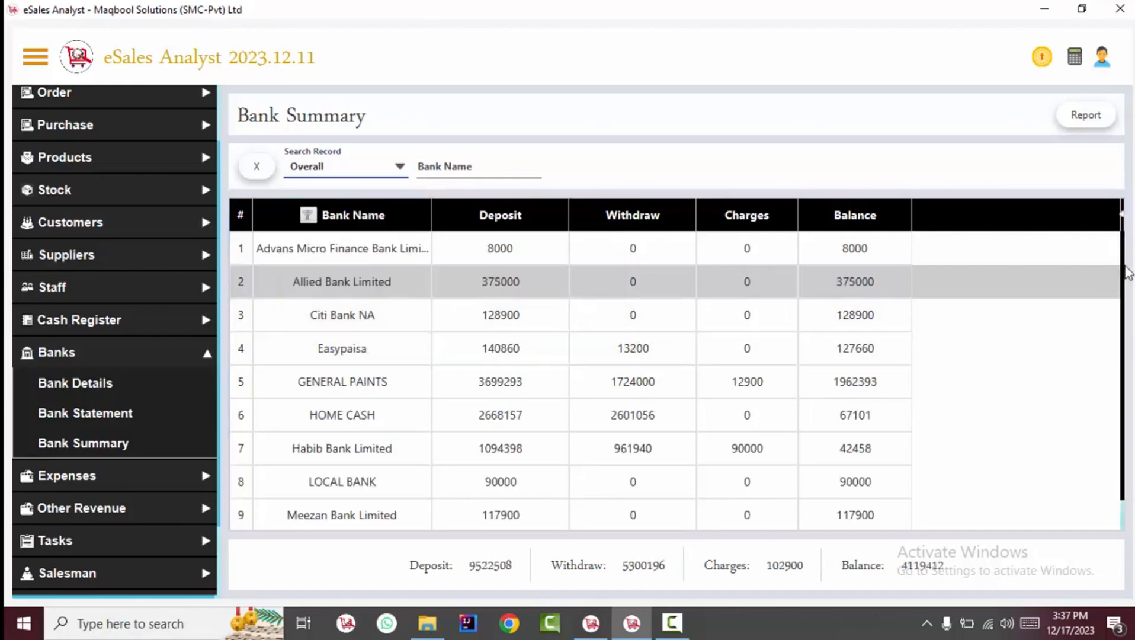
scroll(1109, 409, down, 1)
scroll(1110, 389, up, 1)
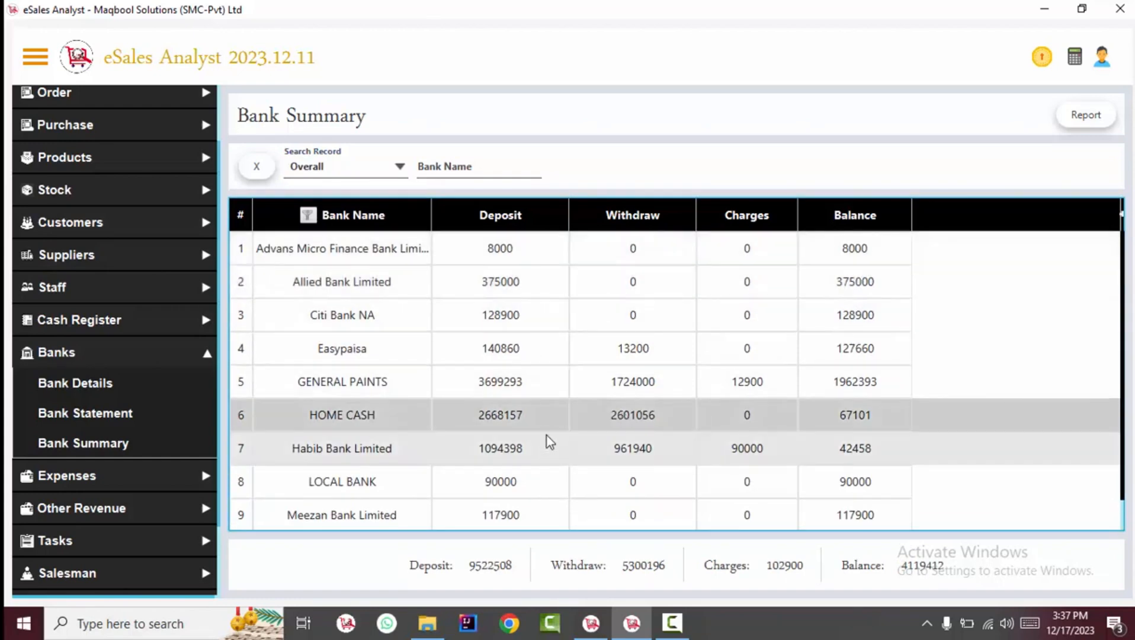
click(658, 343)
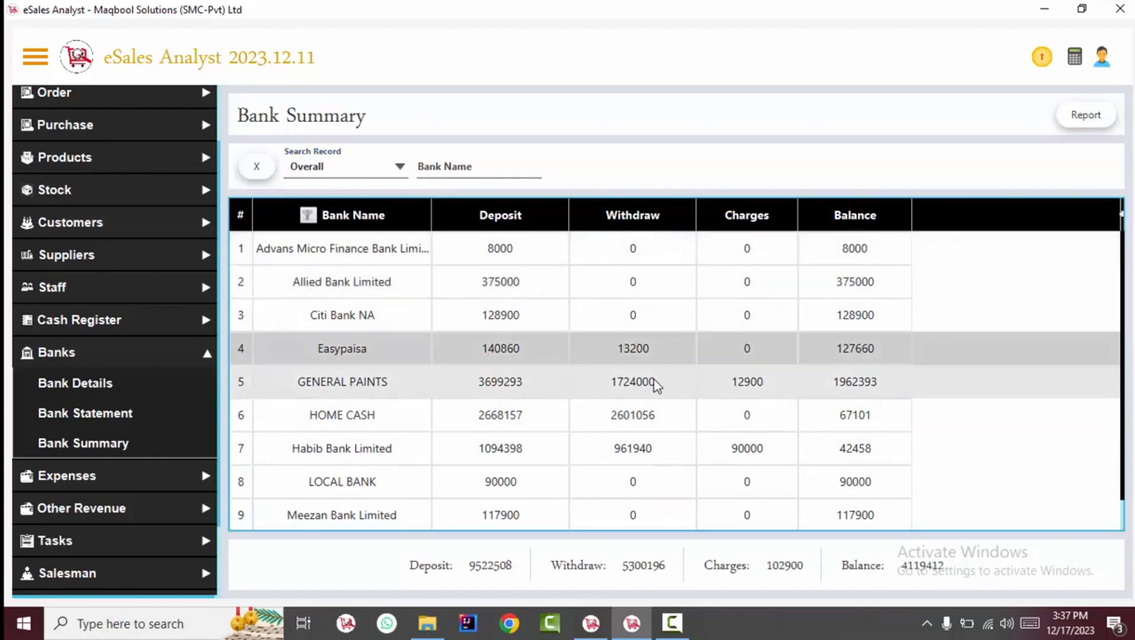
key(Down)
key(Down)
key(Down)
key(Down)
key(Down)
key(Down)
click(918, 379)
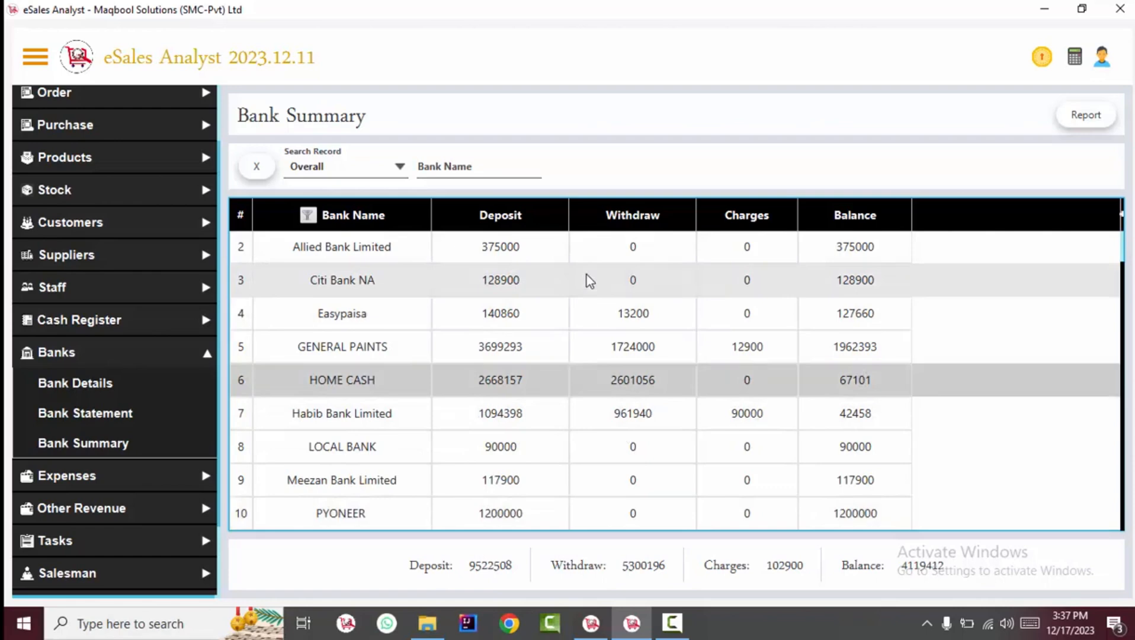
click(1084, 117)
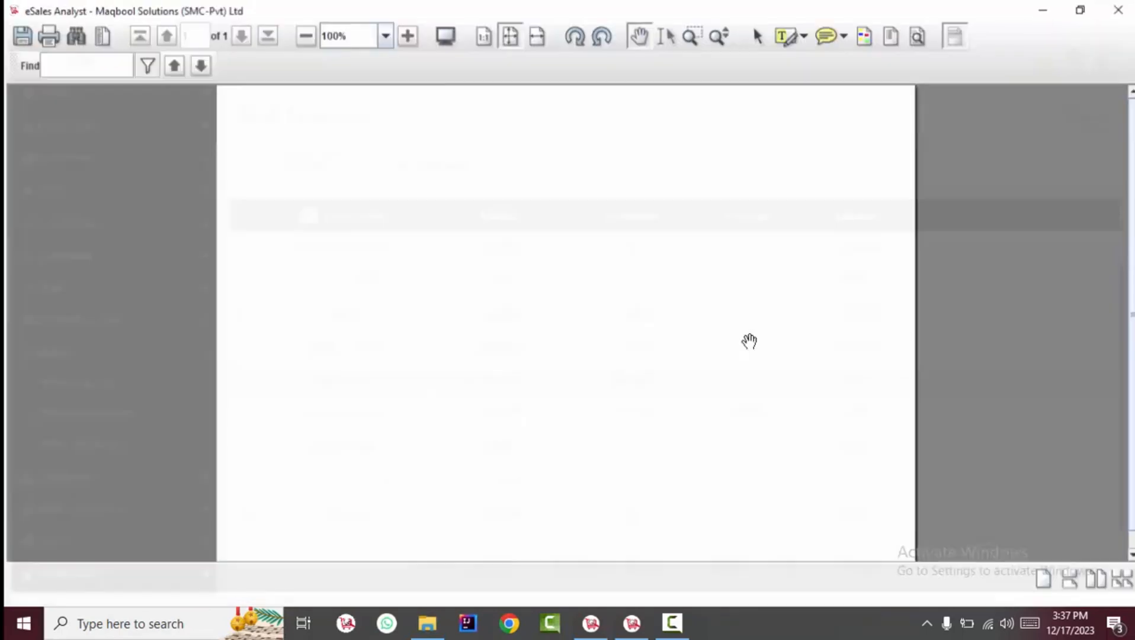